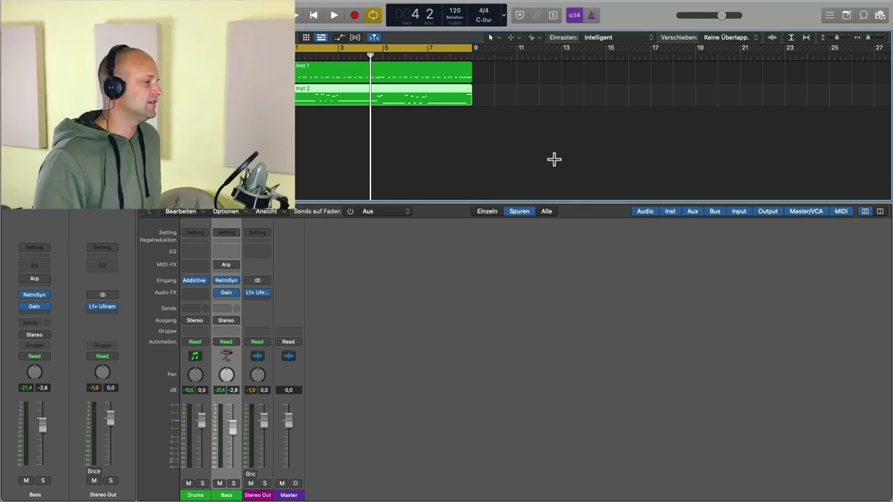
Play back the drum and bass loop and inspect the Bass track's Retro Synth settings.
key(space)
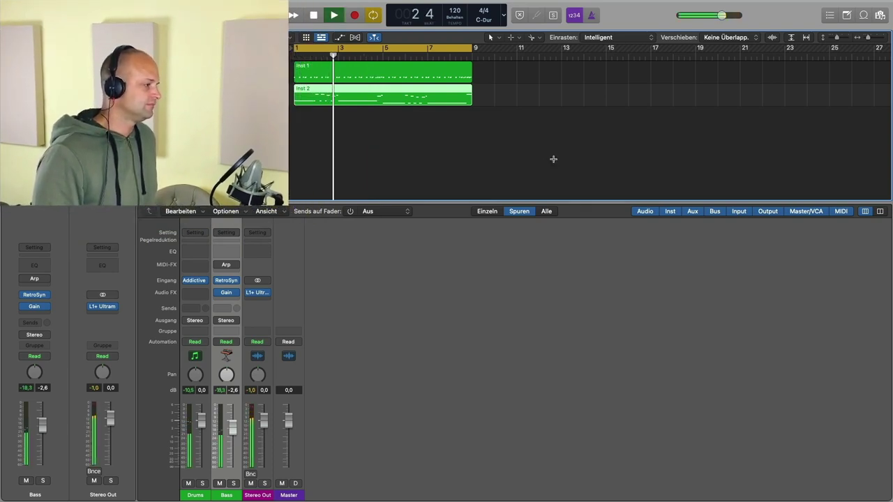
key(space)
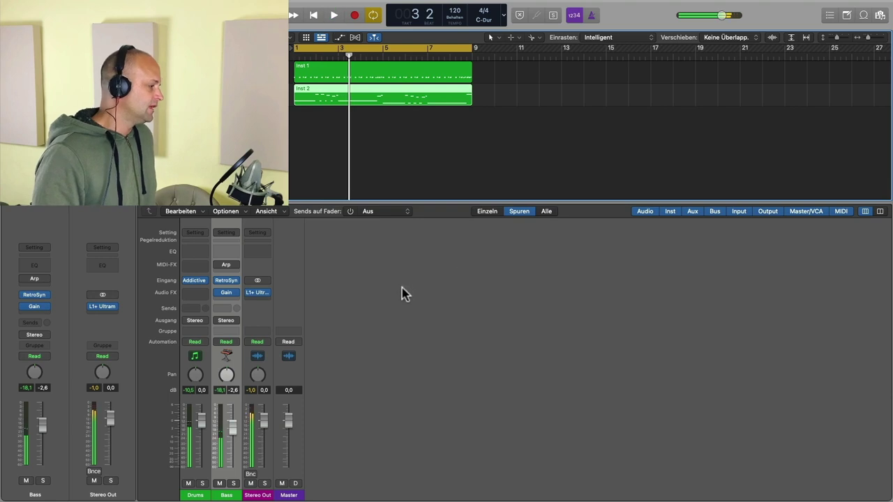
click(227, 280)
drag(634, 124, 722, 131)
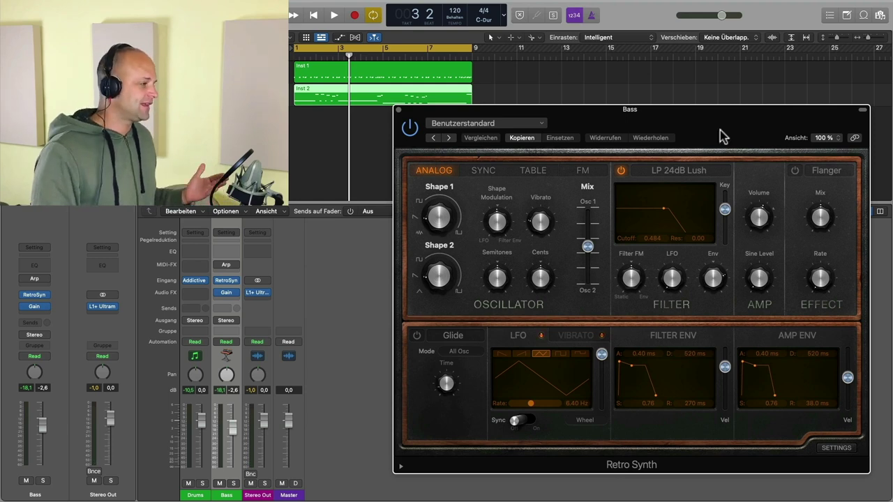
click(399, 110)
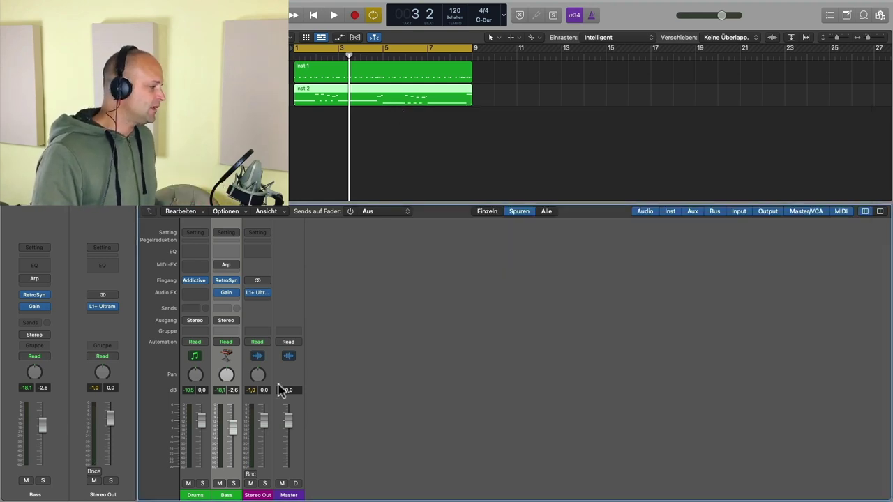
Enable the Arpeggiator on the Bass track and play the loop to hear it.
click(225, 267)
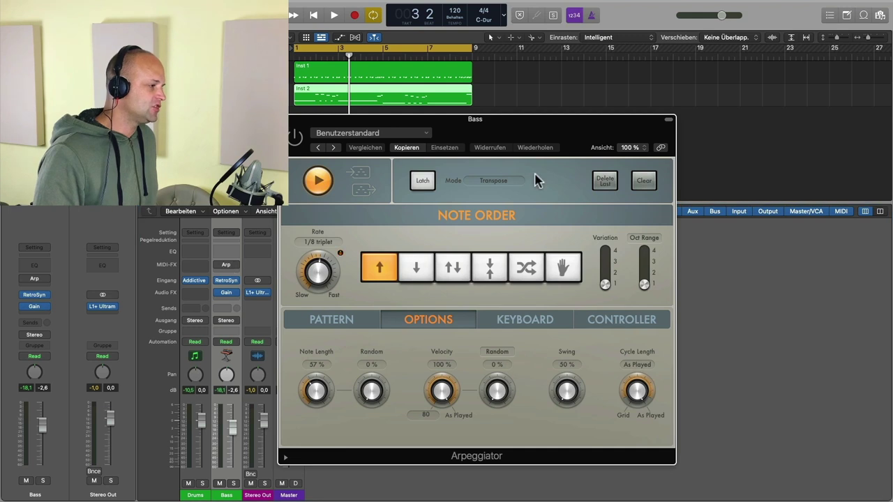
drag(524, 134, 680, 138)
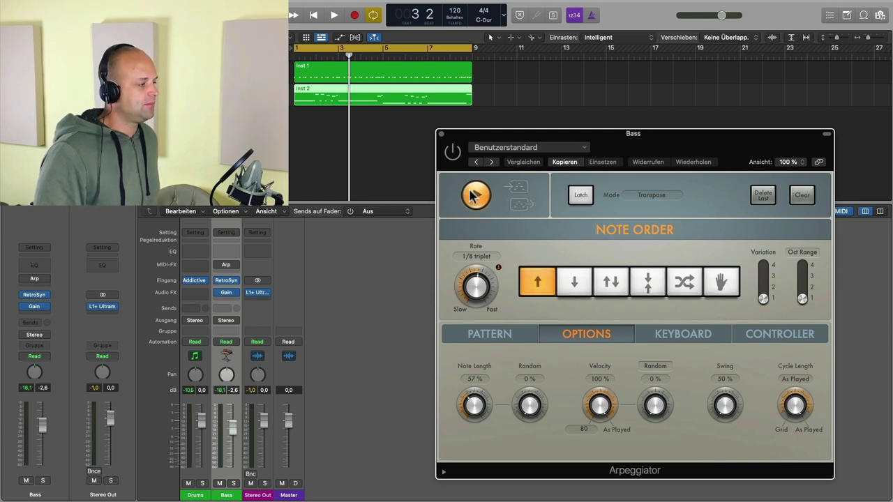
click(454, 154)
key(space)
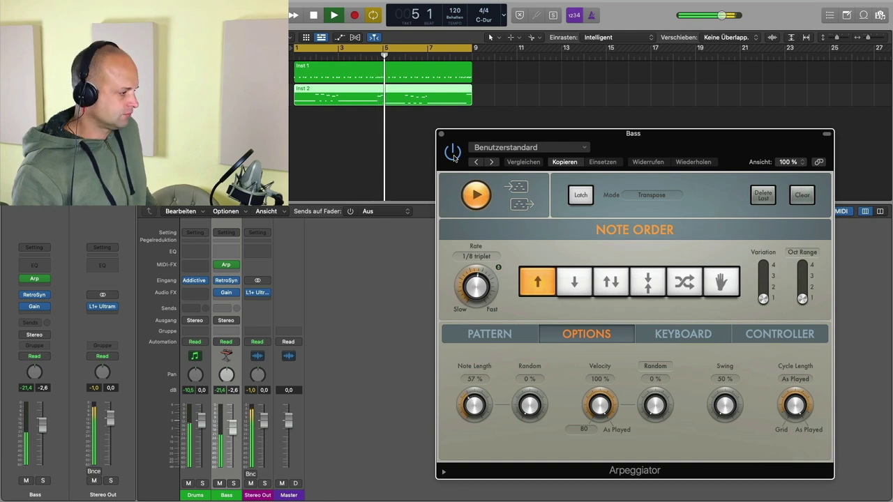
key(space)
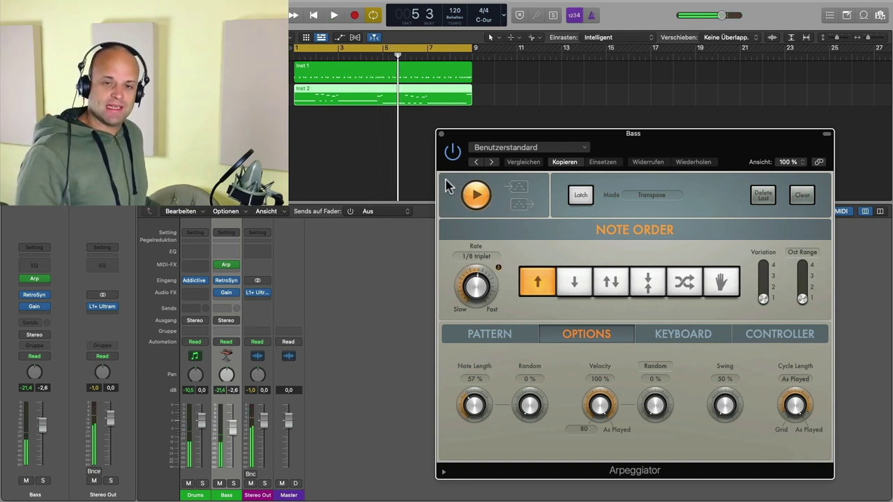
click(440, 137)
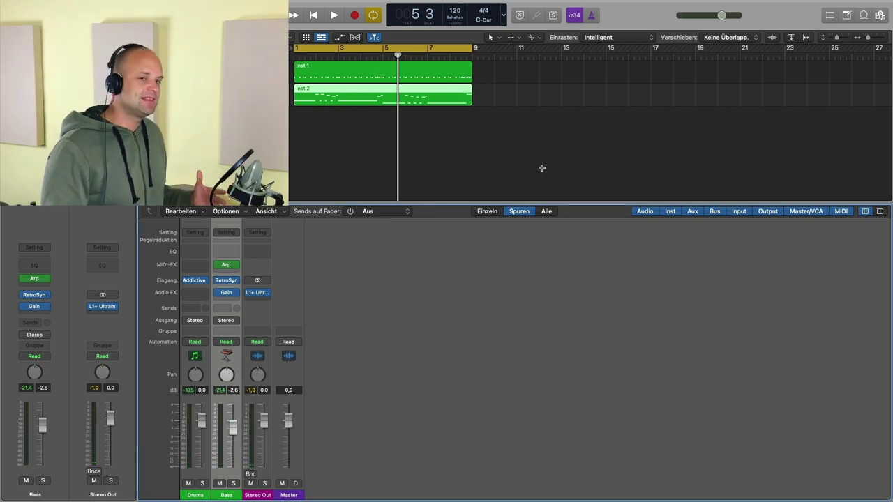
Add a Bus 1 send to the Bass track and lower the Aux 1 volume to -4.3 dB.
click(540, 168)
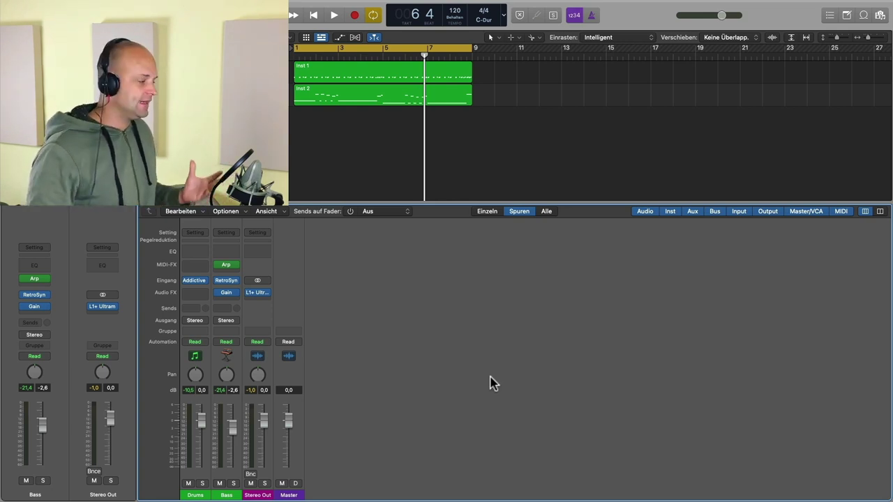
click(236, 461)
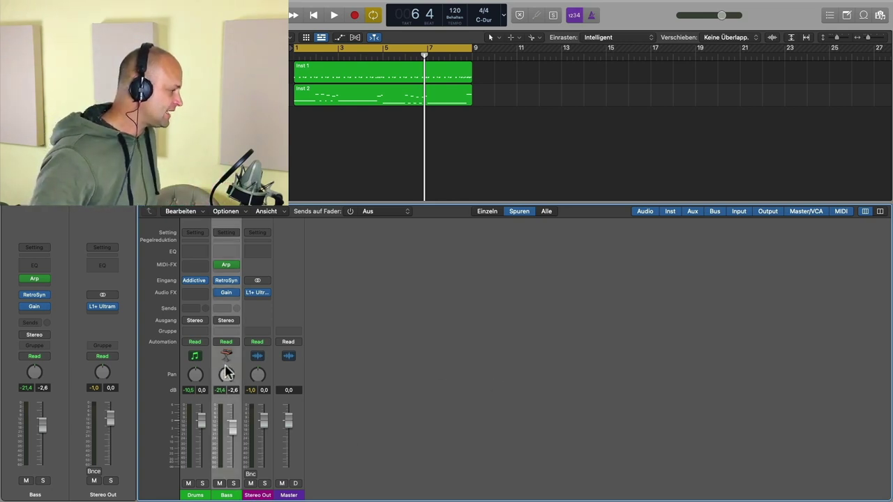
click(228, 311)
mouse_move(242, 323)
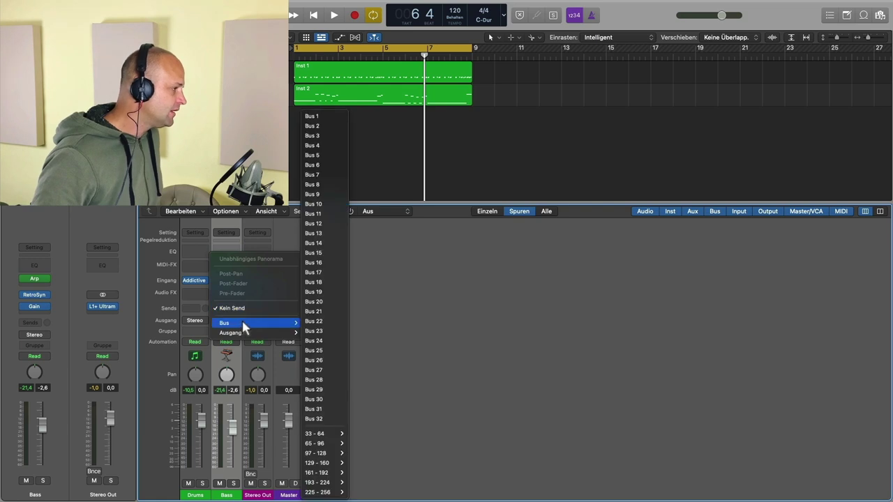
click(329, 116)
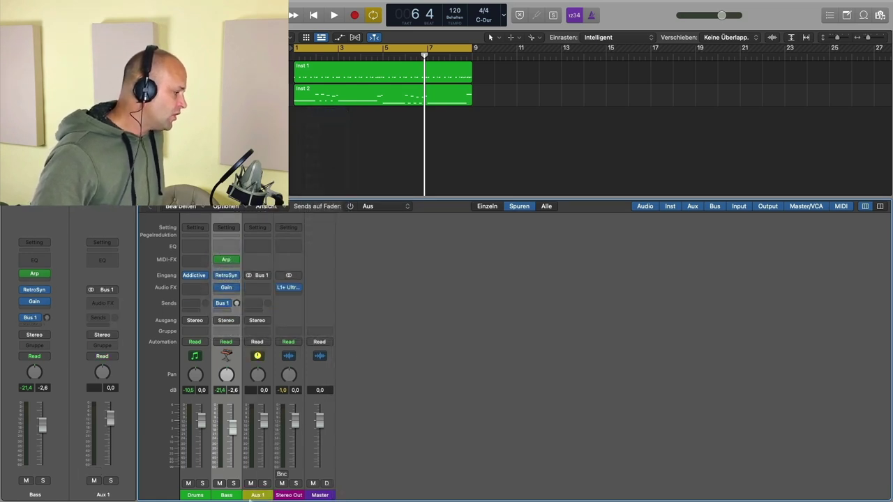
drag(265, 426, 269, 457)
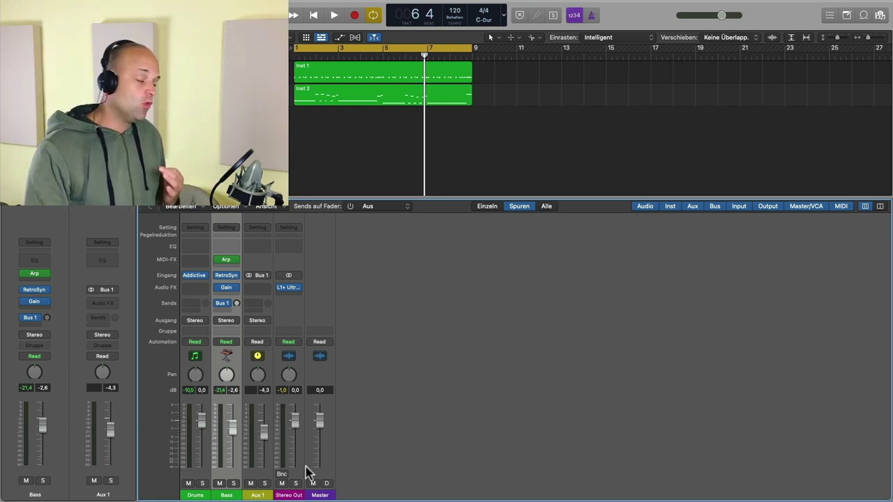
Insert a stereo Pitch Shifter on Aux 1 with 12 semitones, 57% mix and Pitch Tracking timing.
click(264, 288)
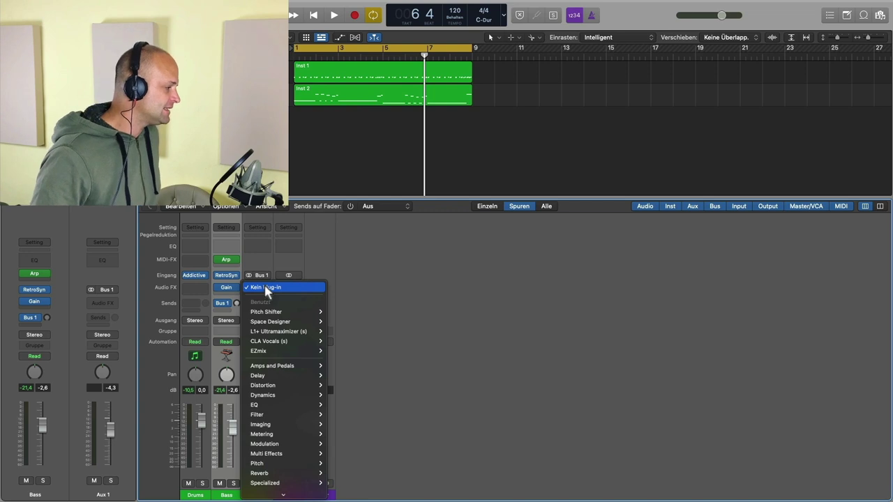
mouse_move(289, 310)
click(339, 311)
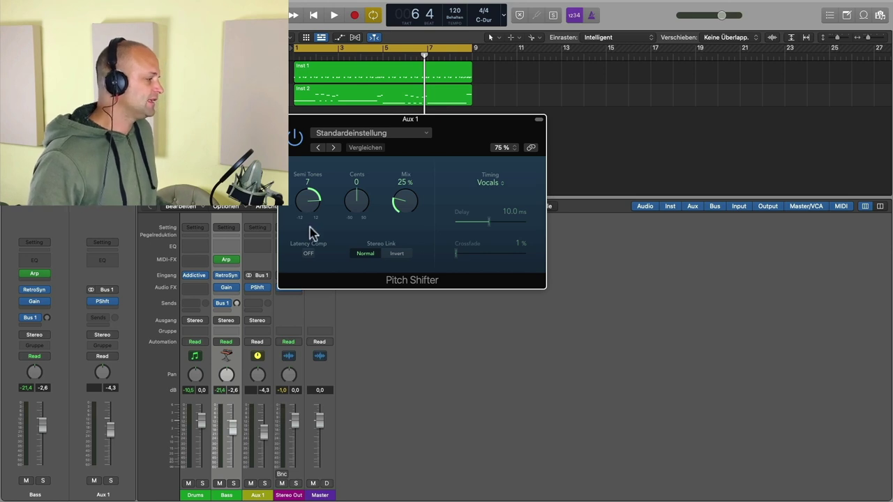
drag(310, 213, 310, 198)
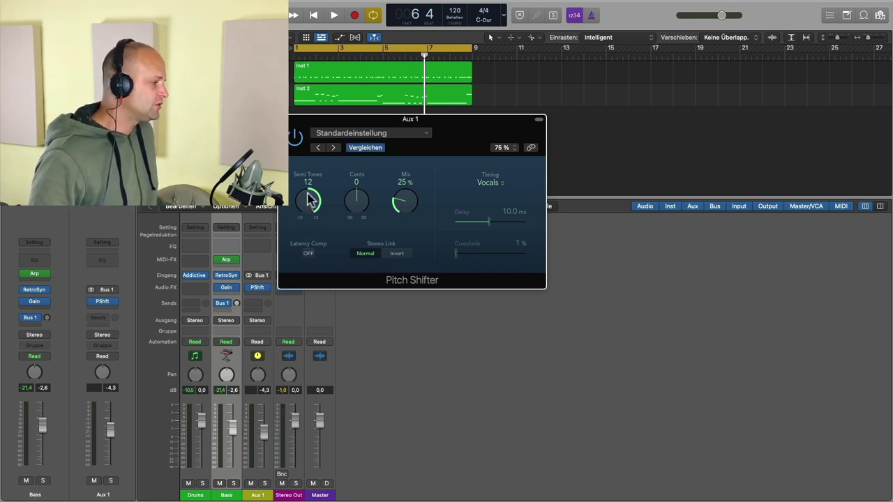
click(499, 183)
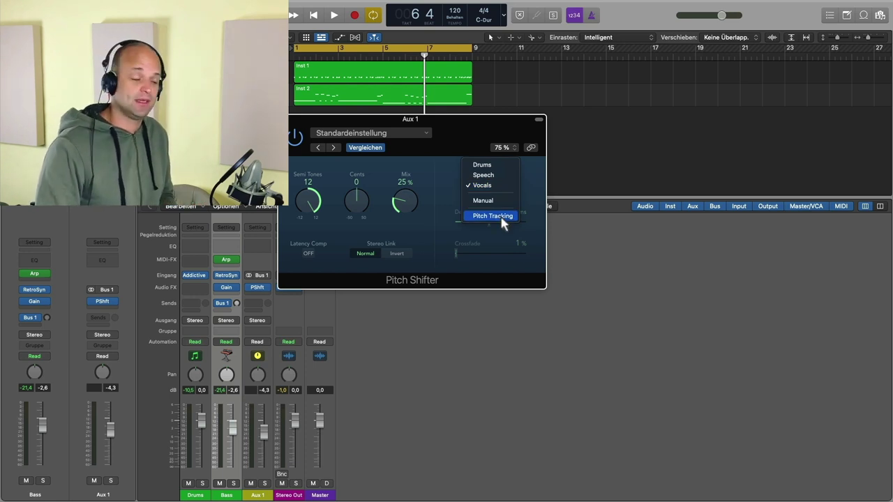
click(501, 218)
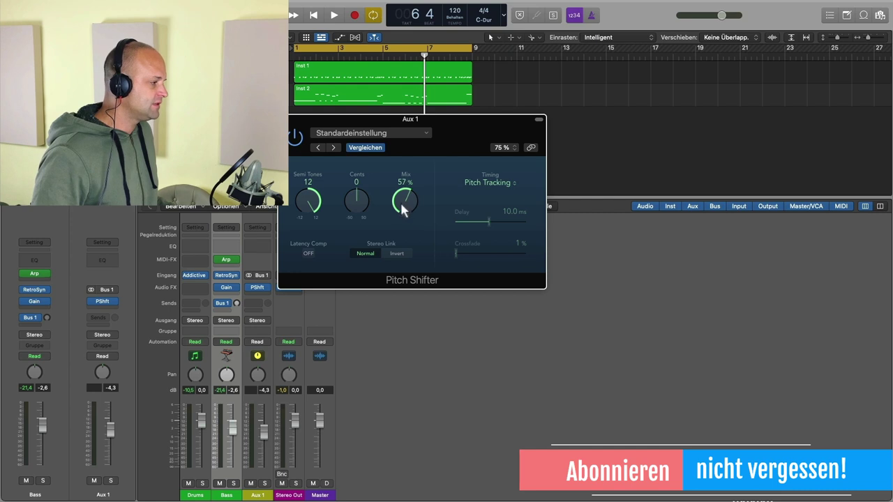
drag(431, 153, 572, 162)
Insert a stereo Space Designer on Aux 1 with 240% size, 0 ms predelay and 0.0 dB wet, and reset the Bass track's Bus 1 send level.
click(254, 287)
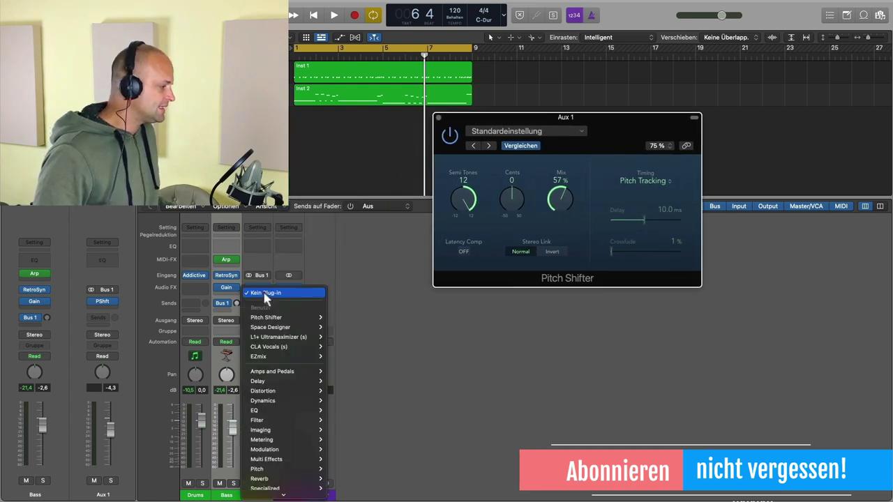
mouse_move(291, 319)
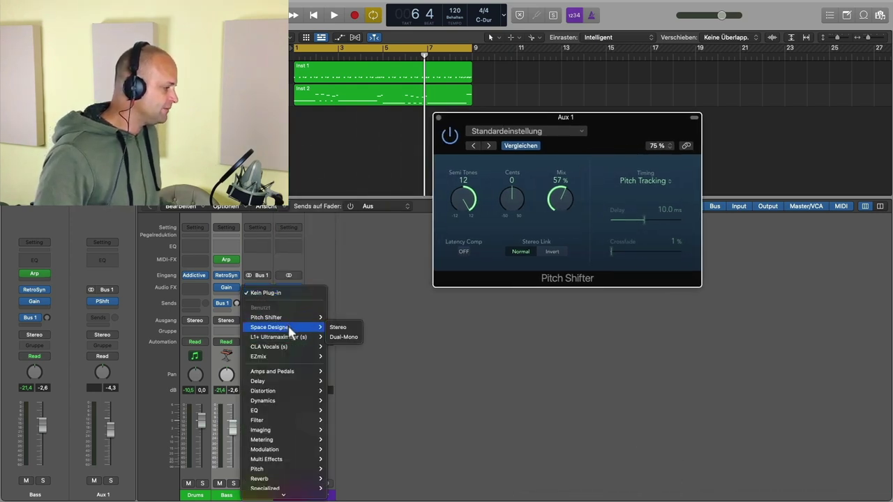
click(342, 329)
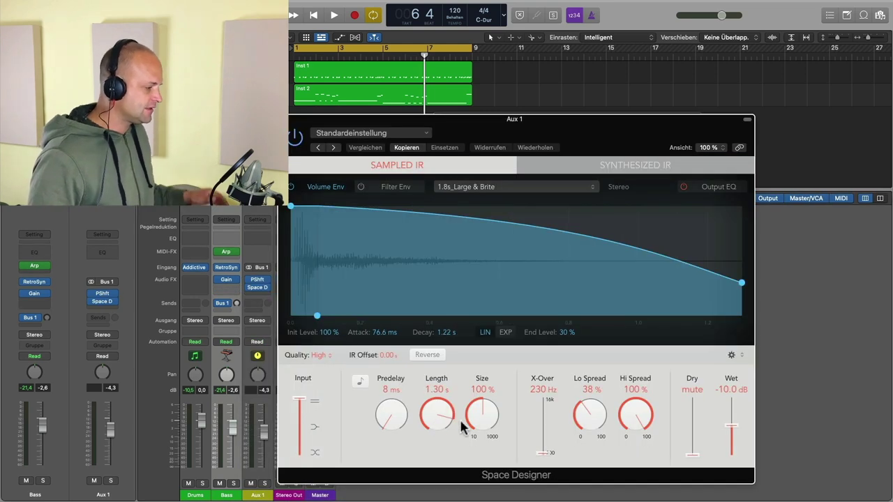
mouse_move(464, 419)
mouse_down()
mouse_move(461, 388)
mouse_move(478, 418)
mouse_up()
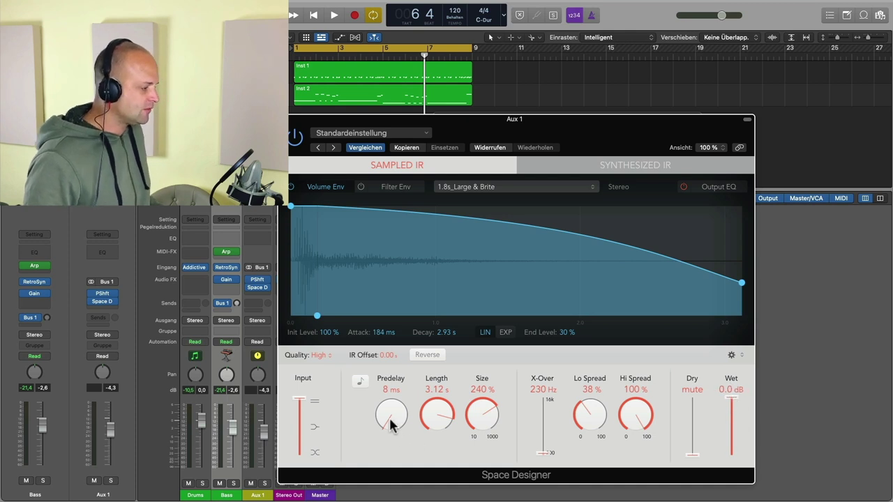
alt+click(237, 304)
drag(551, 130, 653, 137)
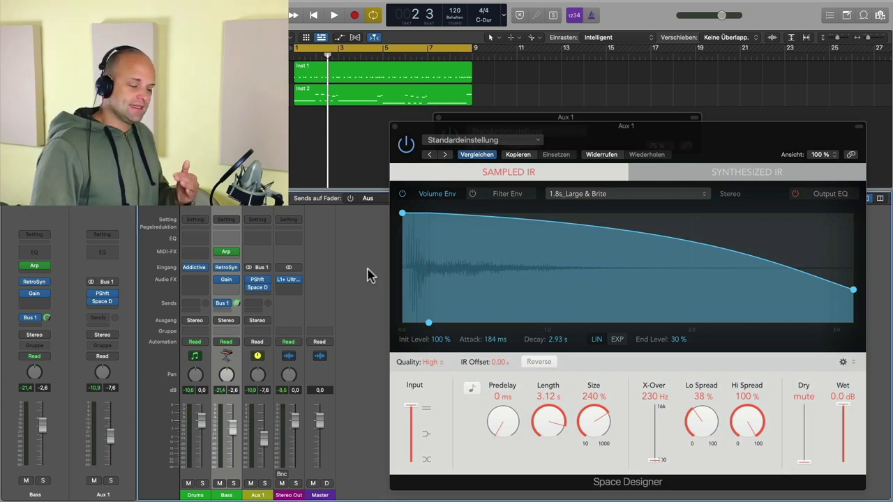
Solo Aux 1 and play the bass effect with the Pitch Shifter bypassed and enabled to compare the sound.
click(256, 495)
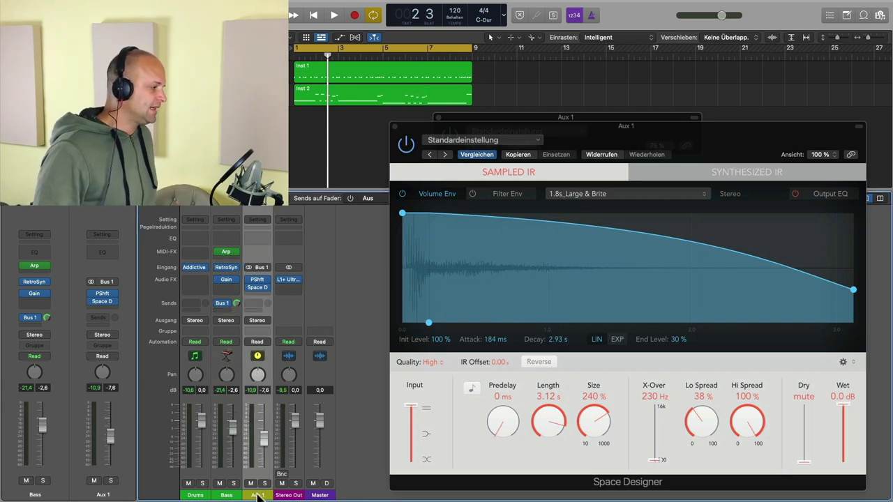
click(265, 484)
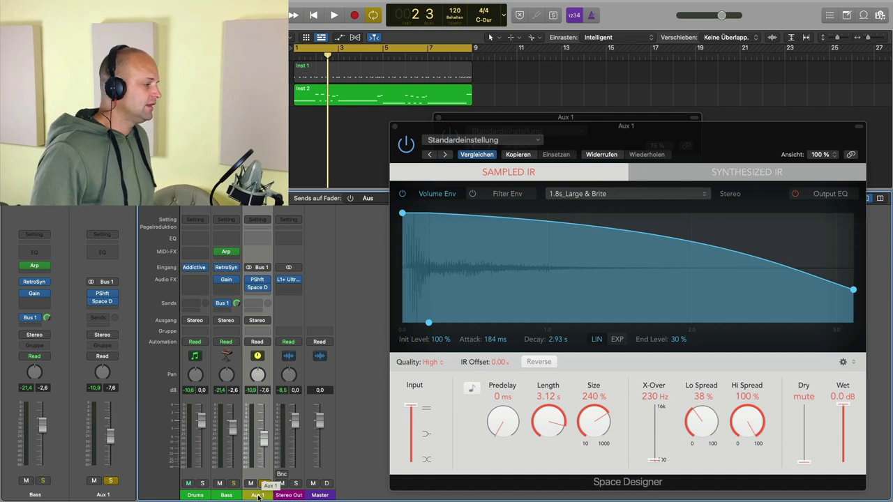
mouse_move(250, 294)
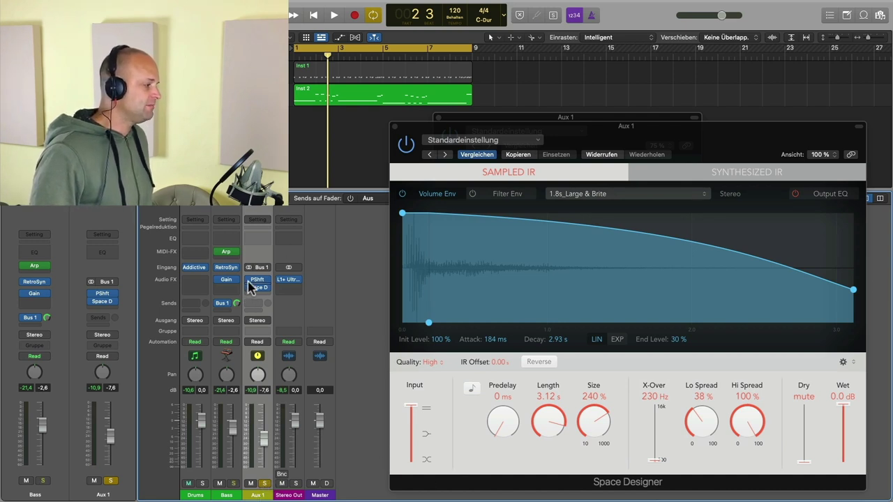
key(space)
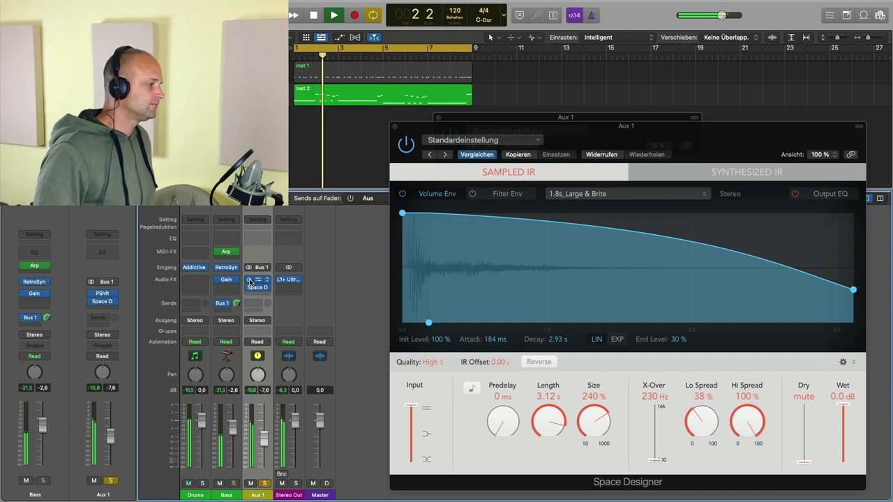
key(space)
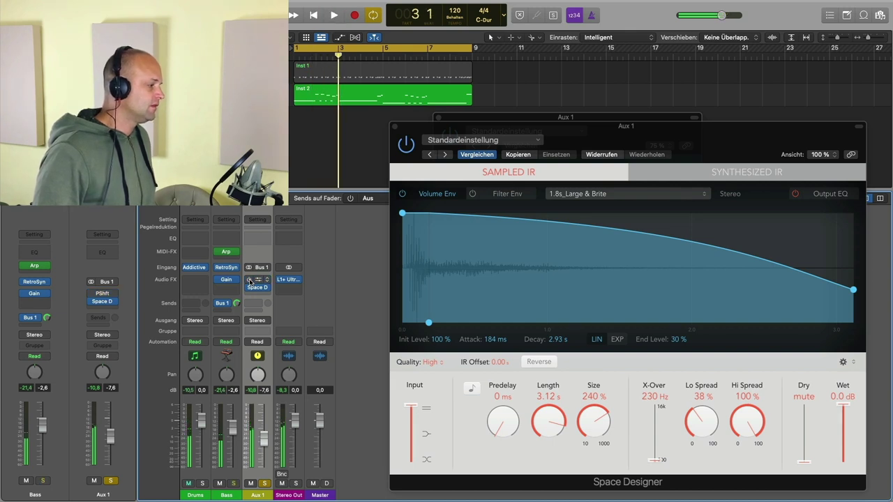
key(space)
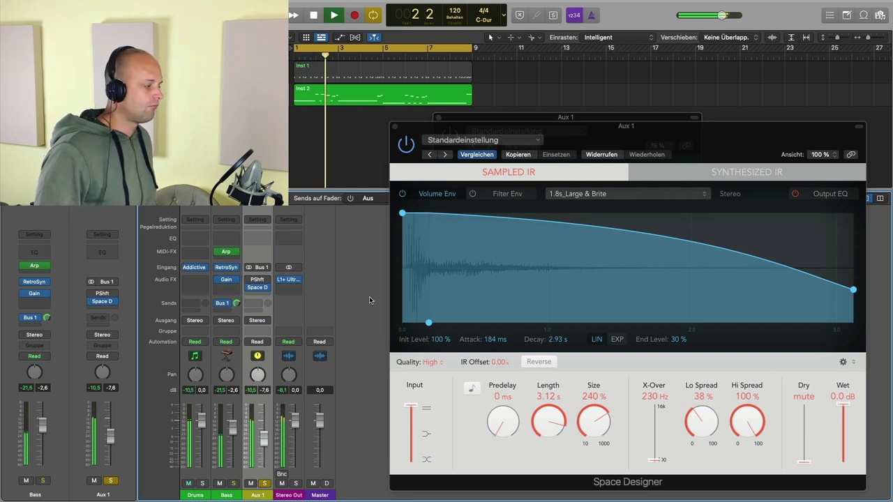
key(space)
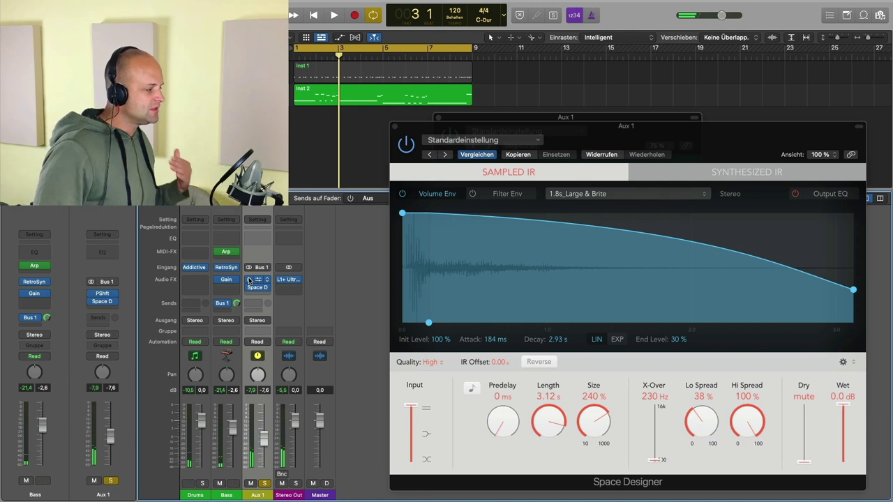
Close the open effect windows, insert a stereo Channel EQ after Space Designer on Aux 1, and enable its low-cut band.
click(394, 126)
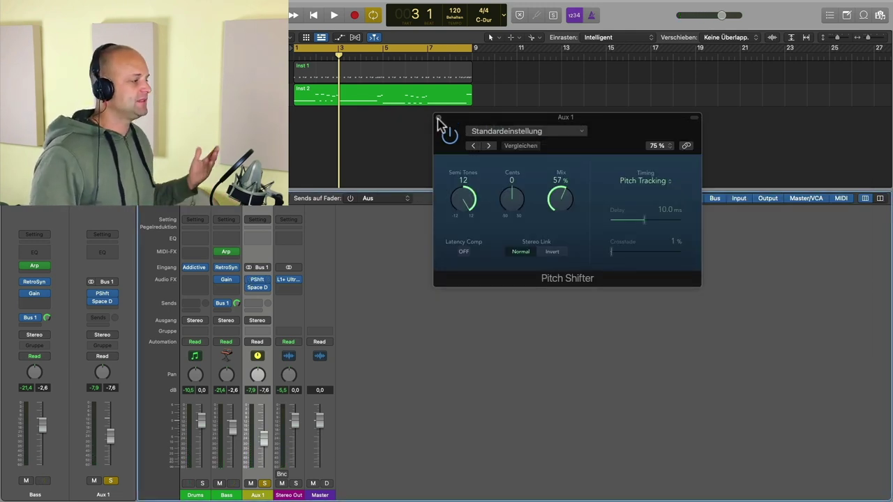
click(438, 118)
click(262, 297)
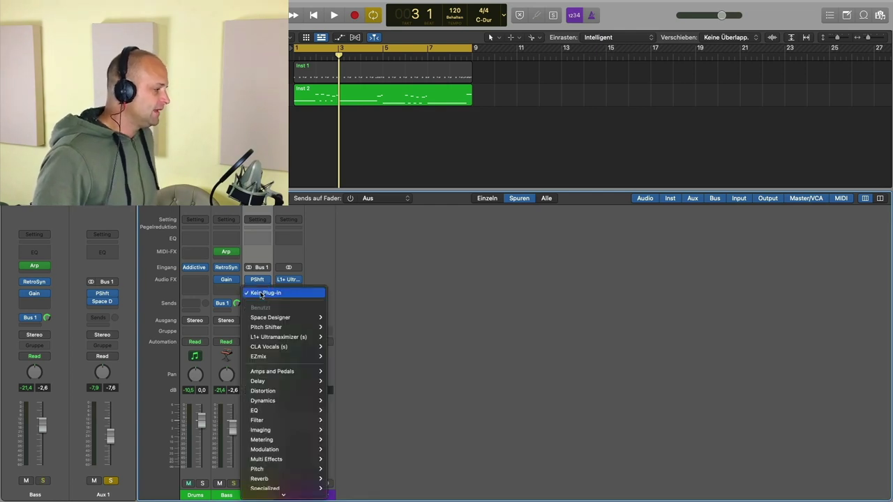
mouse_move(286, 411)
mouse_move(373, 410)
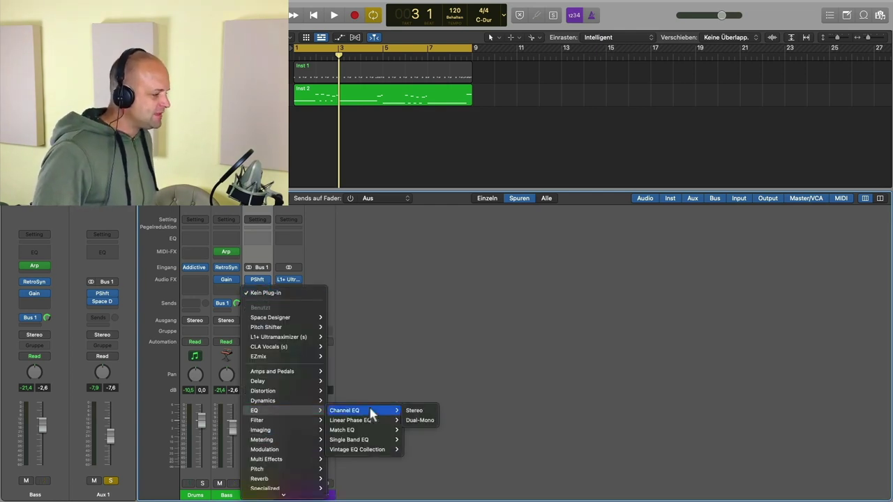
click(414, 421)
click(301, 164)
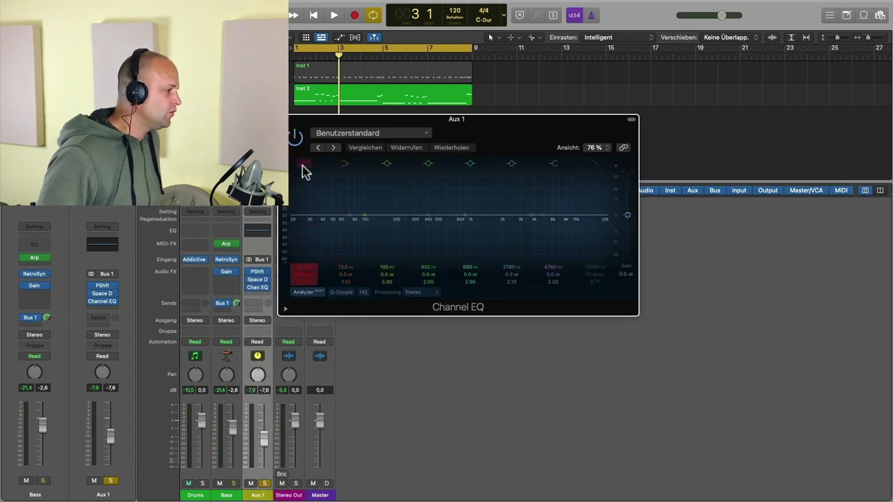
Raise the Channel EQ's low cut to about 100 Hz, enable the high cut and lower its frequency, and close the EQ window.
drag(313, 228, 365, 227)
click(592, 163)
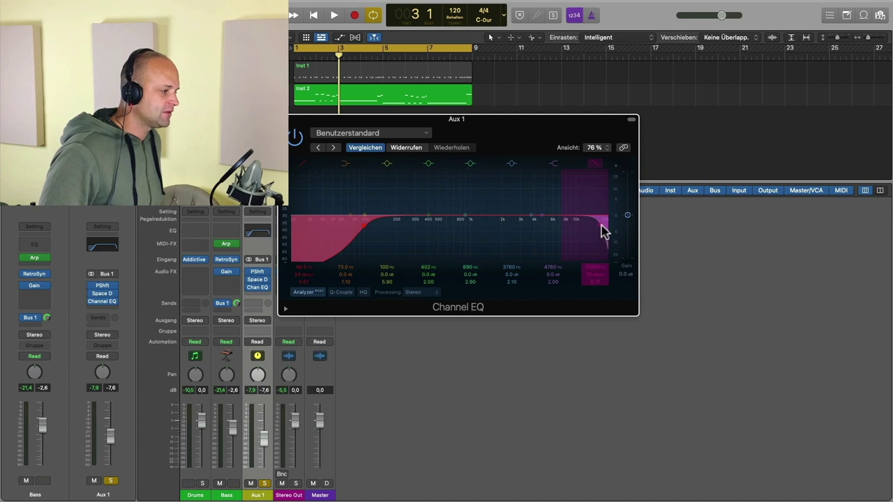
drag(601, 225, 523, 233)
key(super+w)
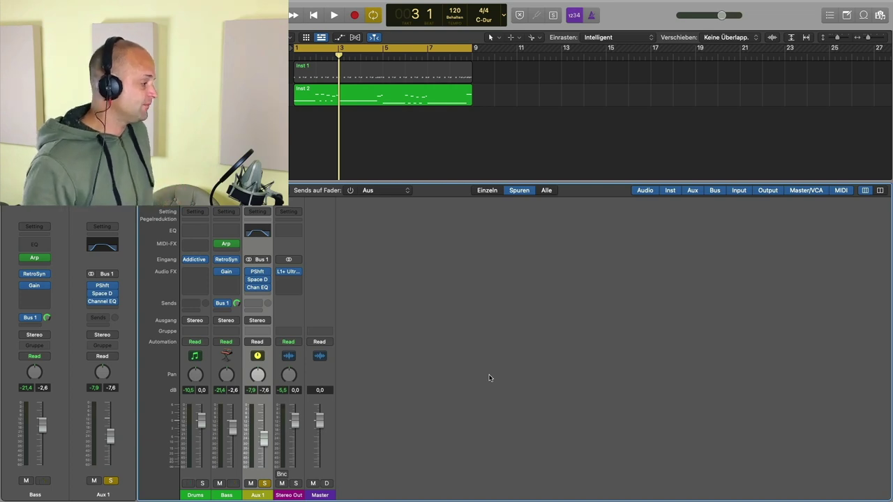
Duplicate the Drums track, copy its Inst 1 region onto the new track, and clear all active solos.
click(303, 67)
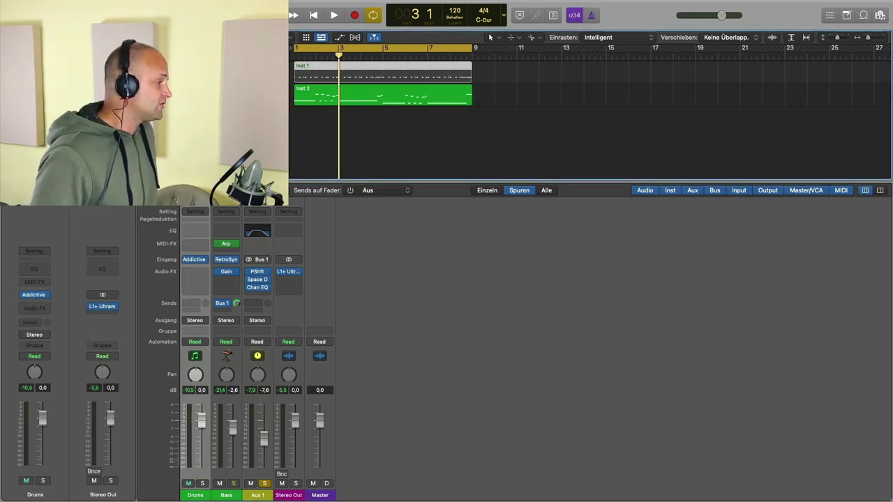
key(super+d)
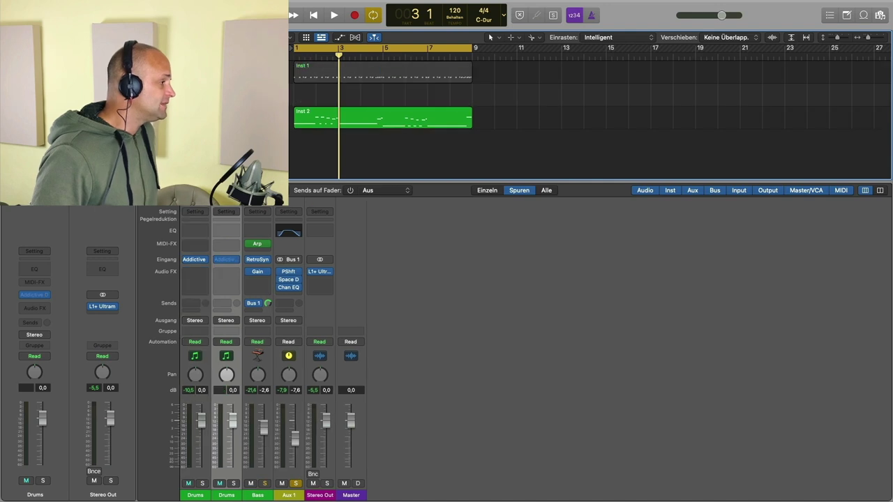
drag(323, 68, 324, 92)
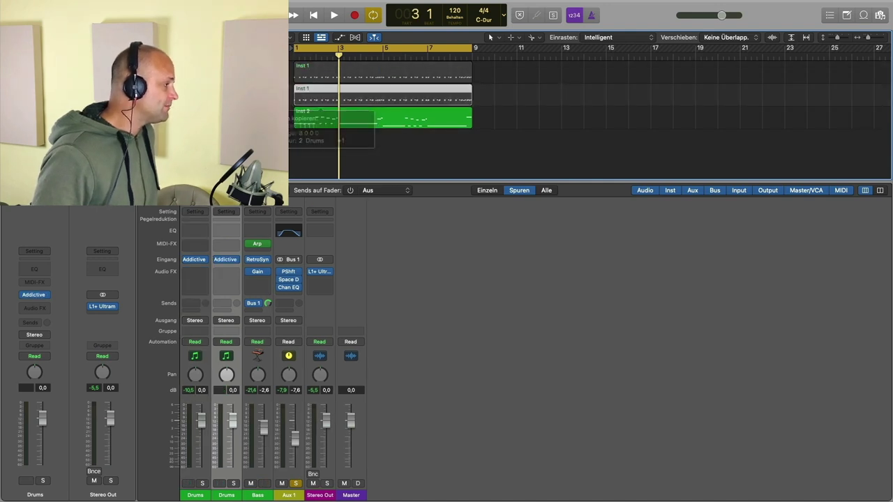
key(ctrl+alt+super+s)
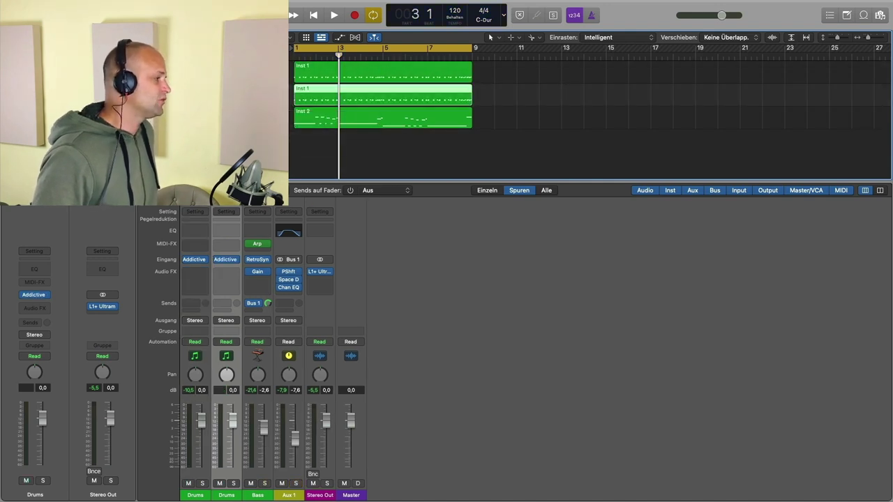
Delete every note in the copied drum region except the four C1 kick notes in the first bar.
double_click(360, 91)
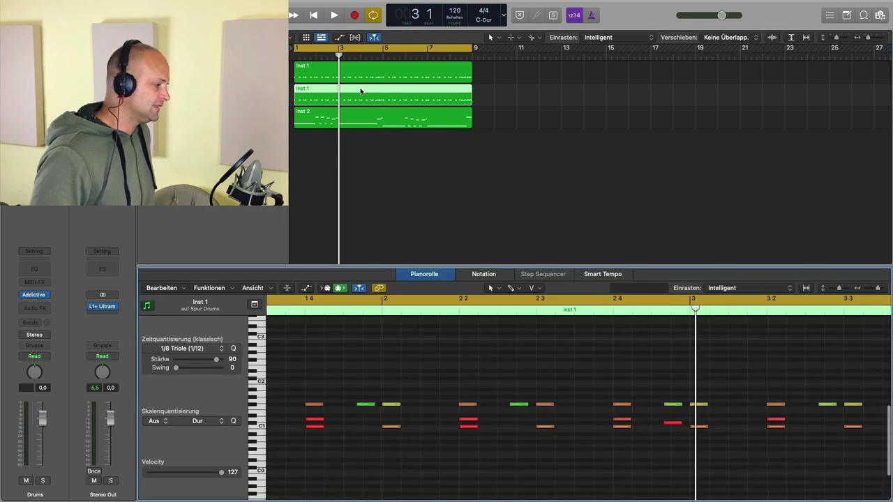
ctrl+alt+click(471, 469)
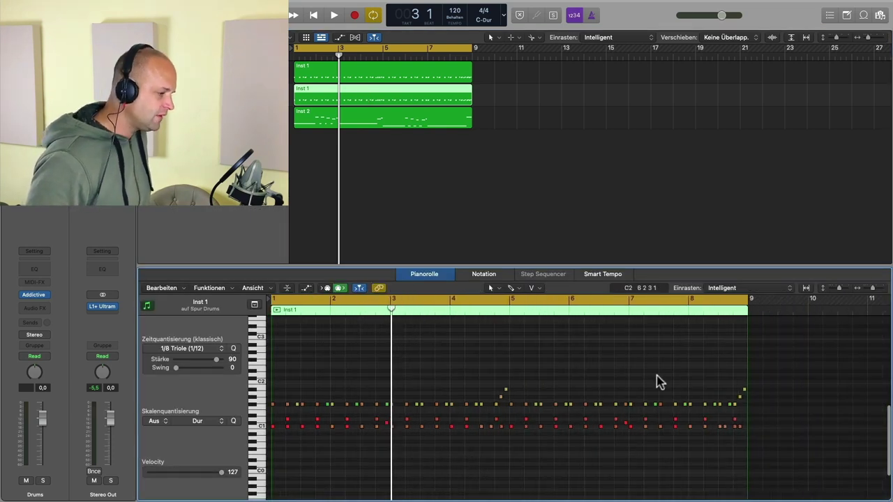
drag(778, 369, 274, 419)
key(Delete)
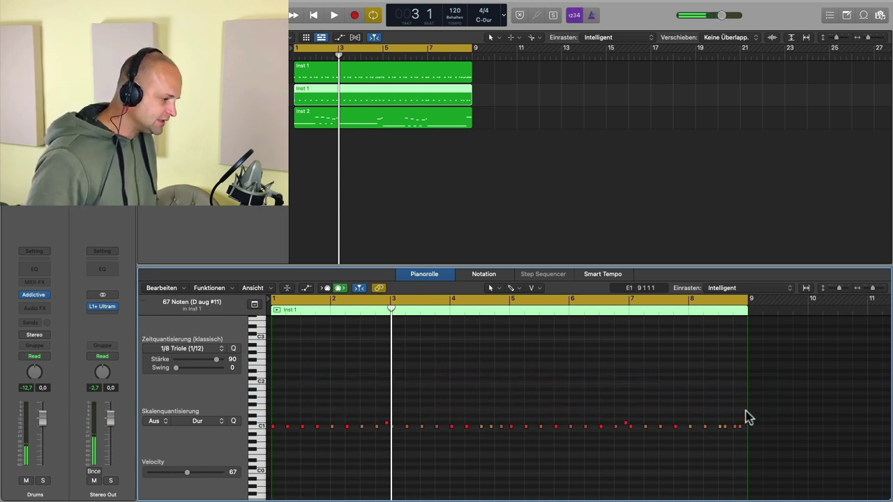
drag(773, 424, 645, 428)
key(Delete)
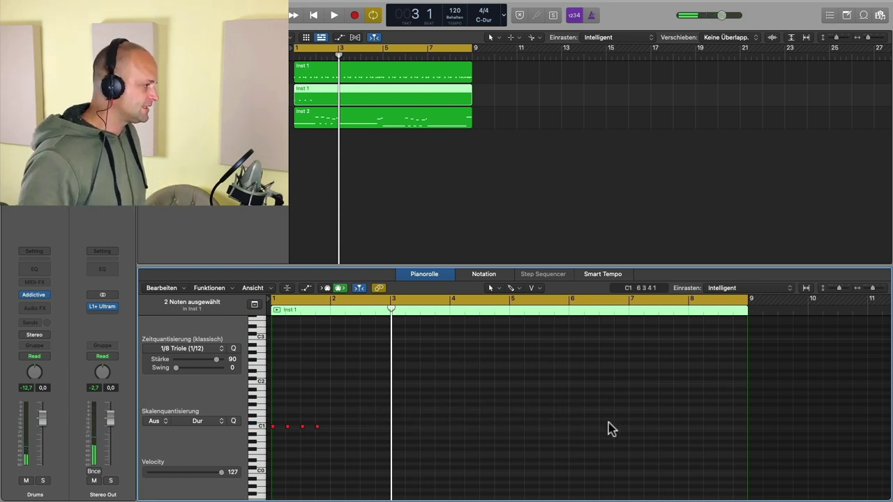
Play the kick pattern in solo, loop its one-bar region up to bar 9, and return to the mixer.
key(space)
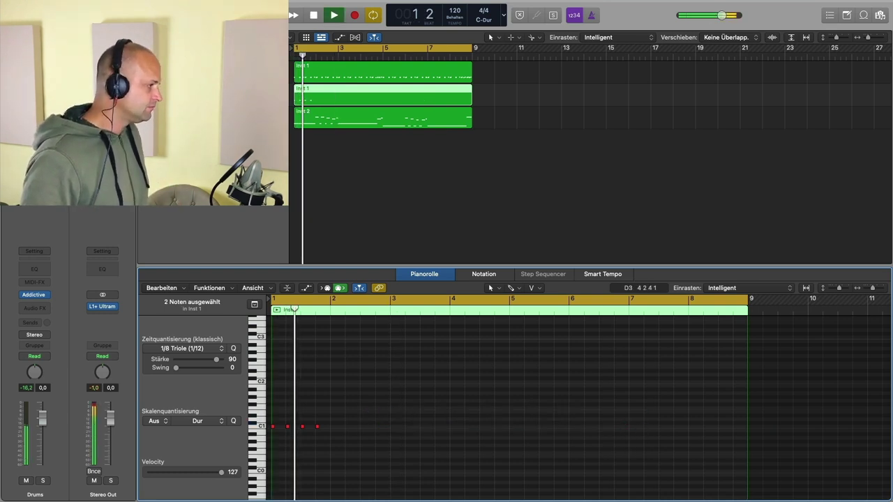
key(s)
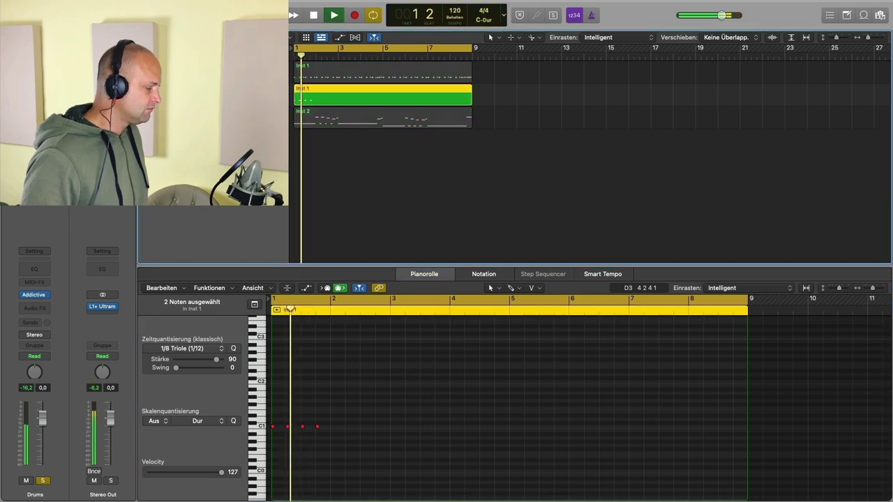
key(s)
key(x)
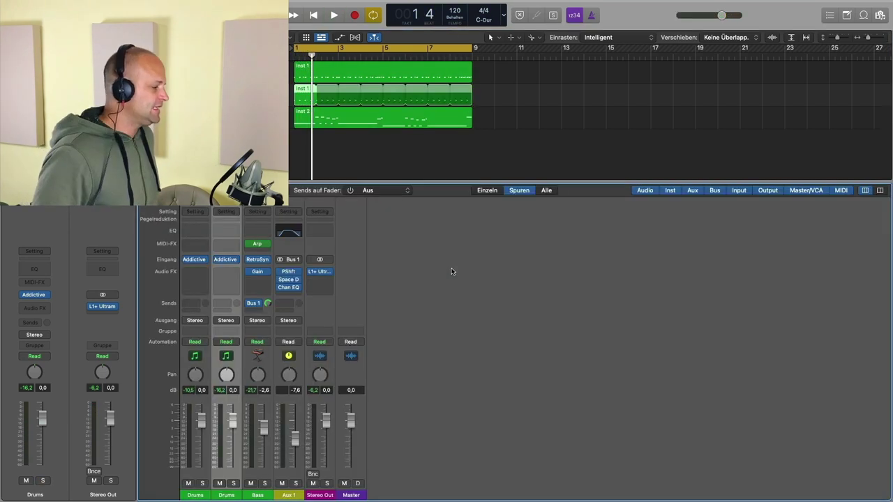
Insert a stereo Compressor on Aux 1 between Space Designer and Channel EQ.
click(299, 493)
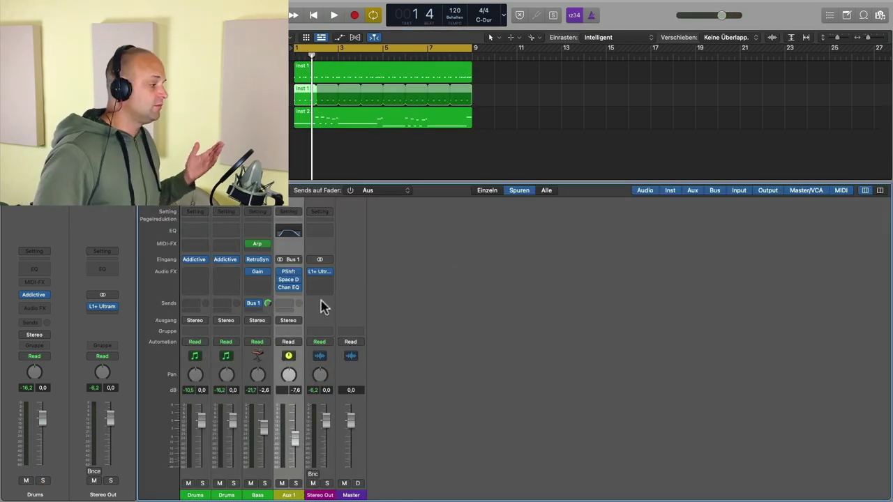
click(296, 283)
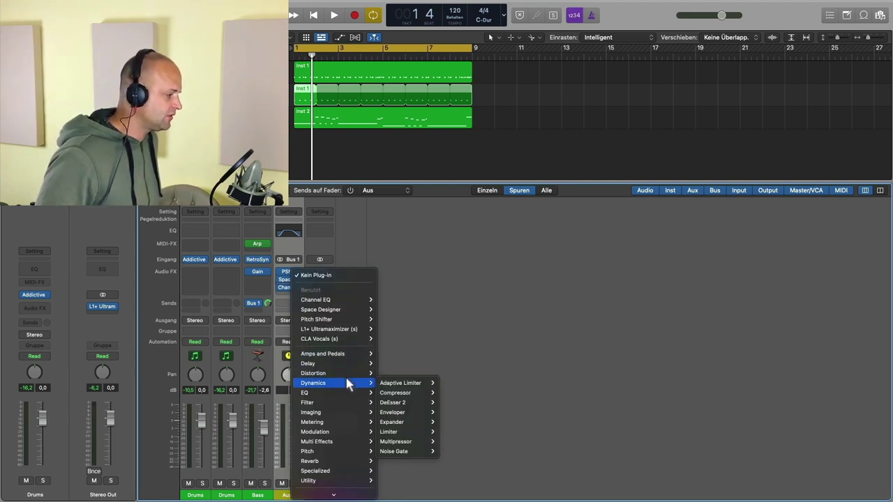
mouse_move(346, 375)
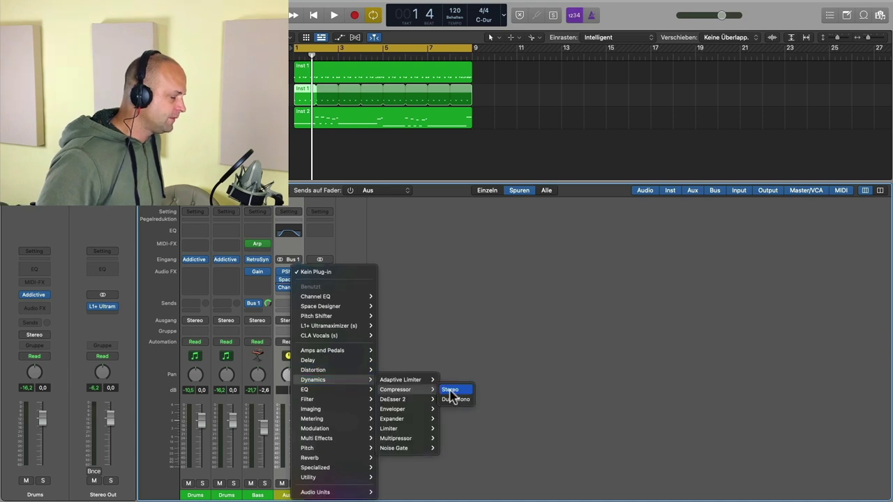
click(450, 394)
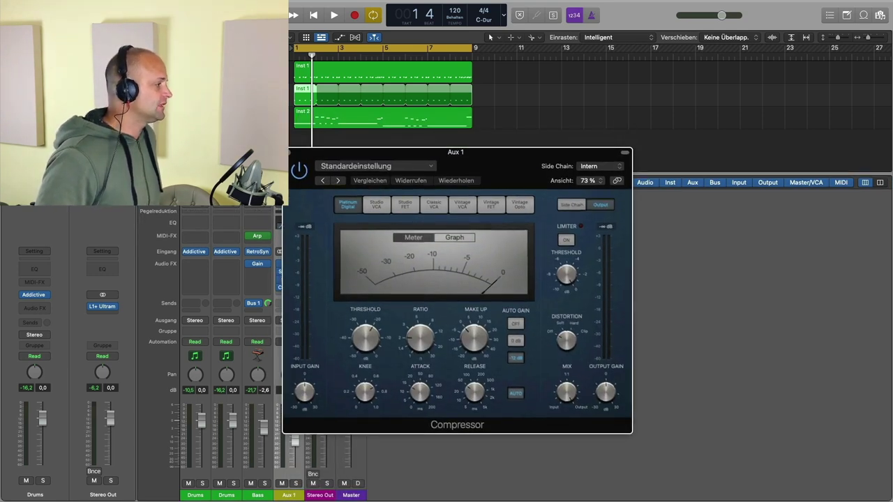
Mute the duplicated drum track and rename it "G Trigger".
key(ctrl+m)
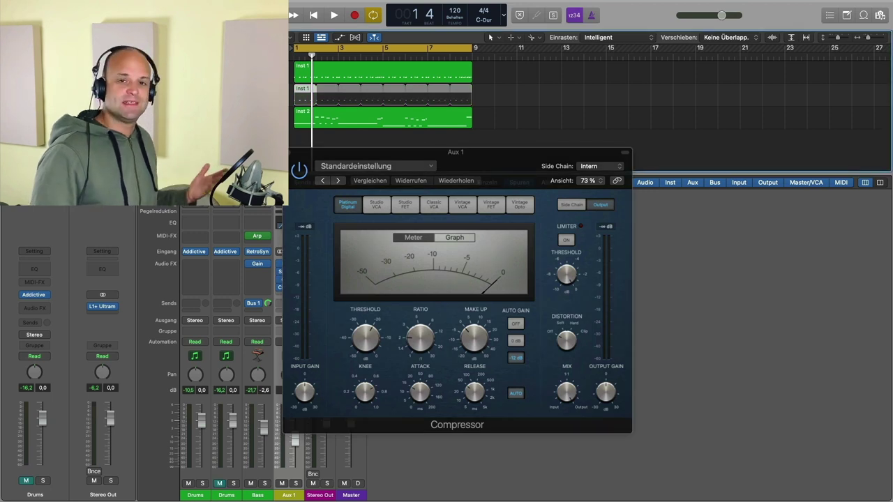
click(226, 293)
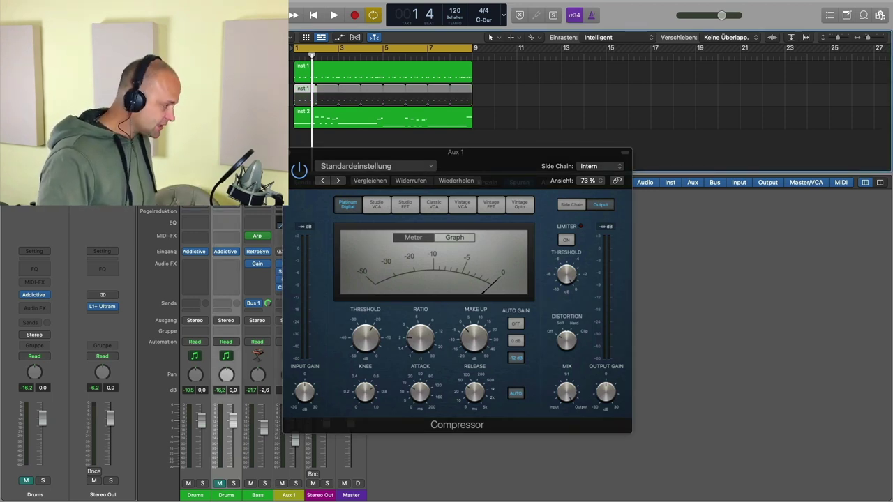
key(Return)
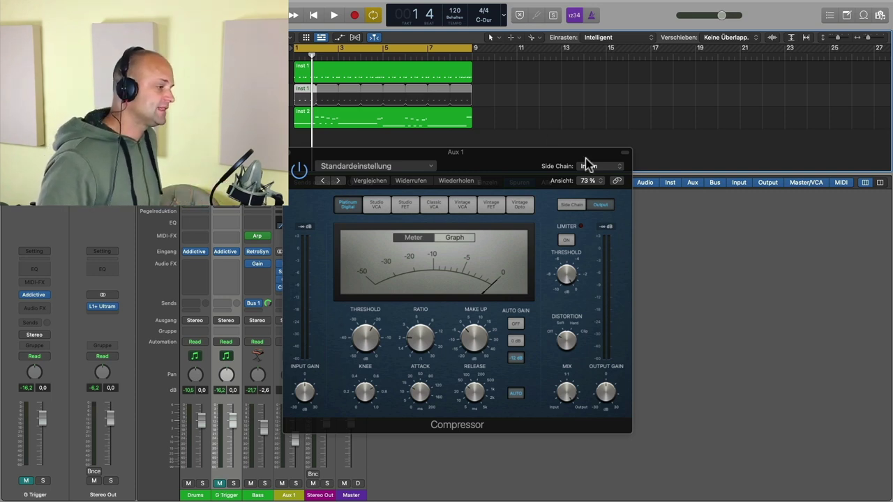
Set the Compressor's side chain source to G Trigger (Inst 3) and move its window clear of the channel strips.
click(611, 166)
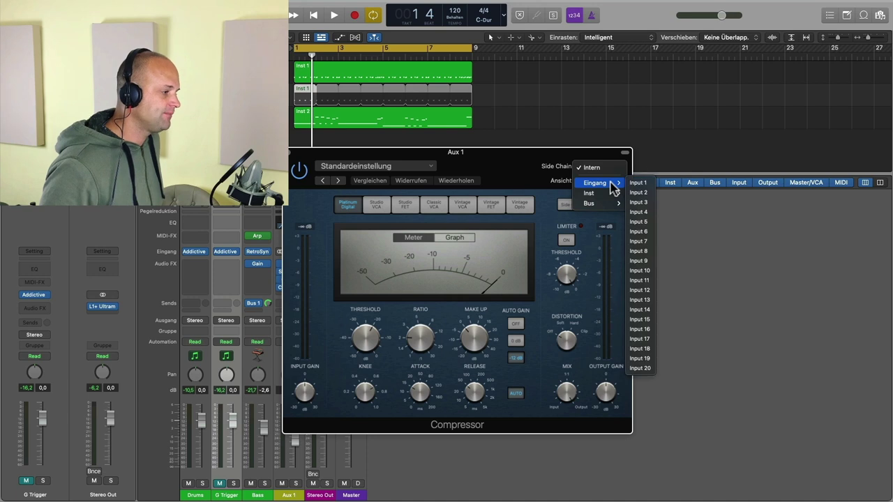
mouse_move(611, 196)
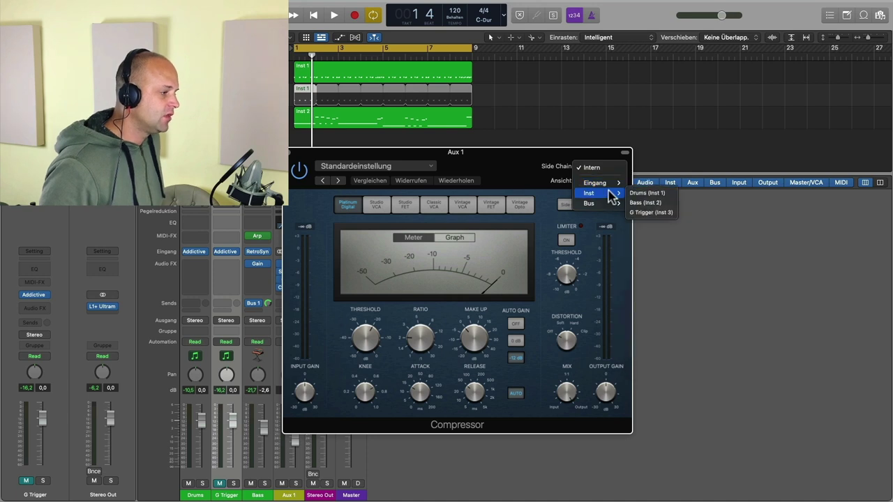
click(649, 213)
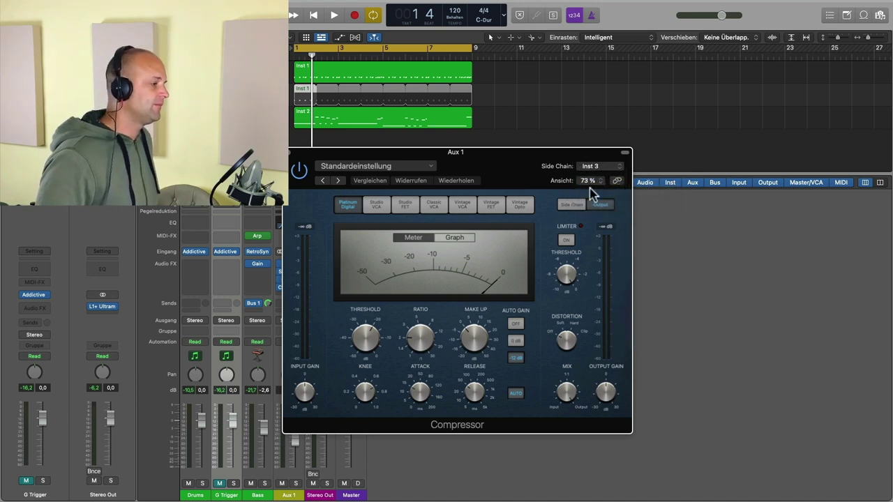
drag(488, 177, 680, 185)
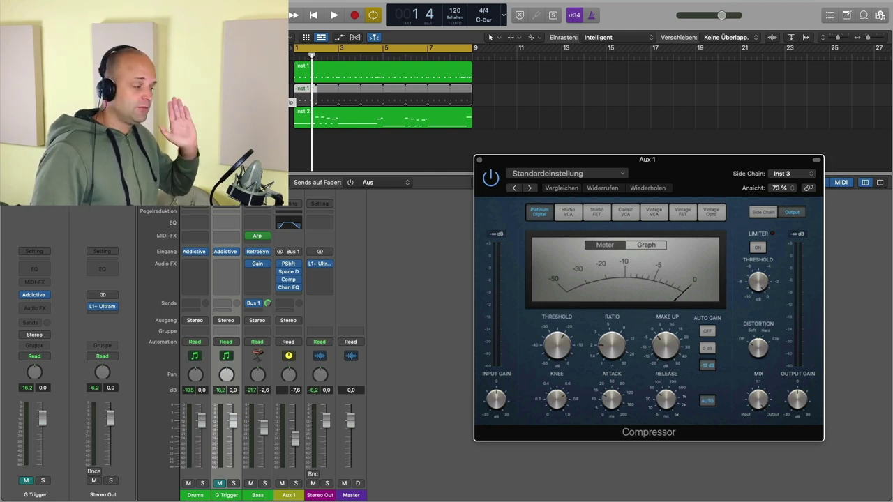
Raise the Aux 1 Compressor's ratio to 7.7:1 and reposition its window.
click(291, 496)
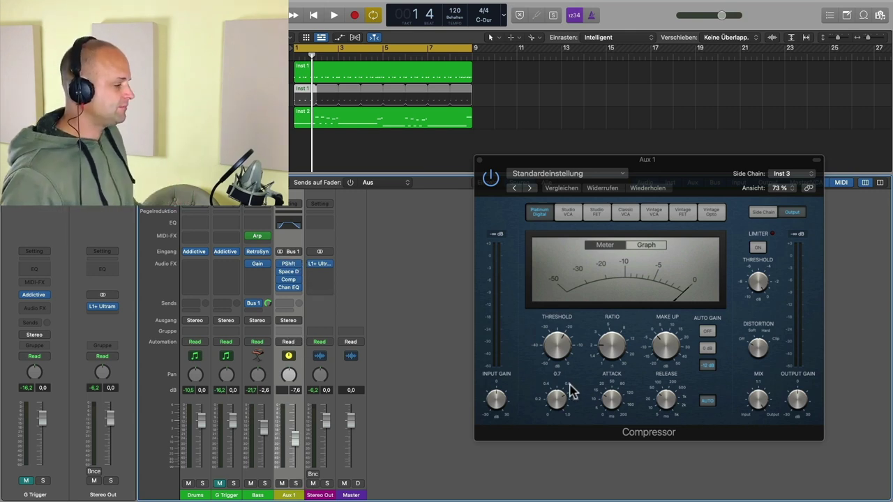
drag(608, 343, 578, 309)
drag(697, 174, 669, 175)
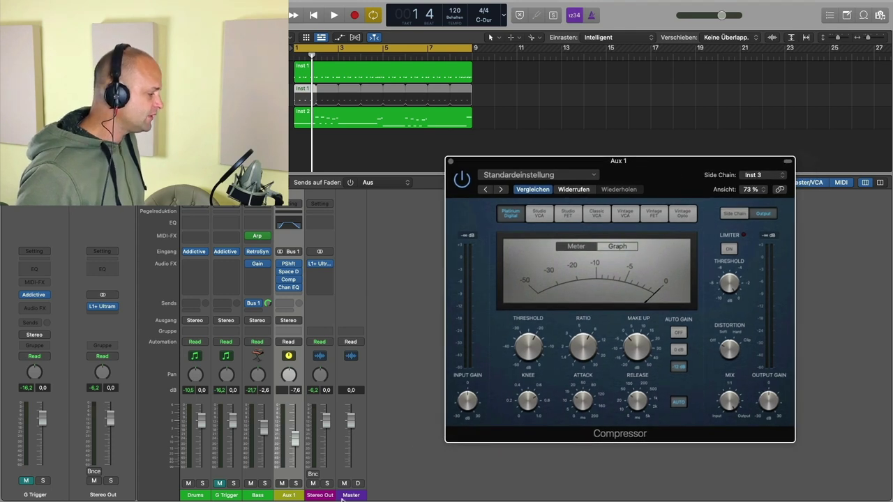
With Bass and Aux 1 soloed during playback, lower the Compressor's threshold to about -40 dB, its attack to 0 ms, and shorten its release.
click(294, 485)
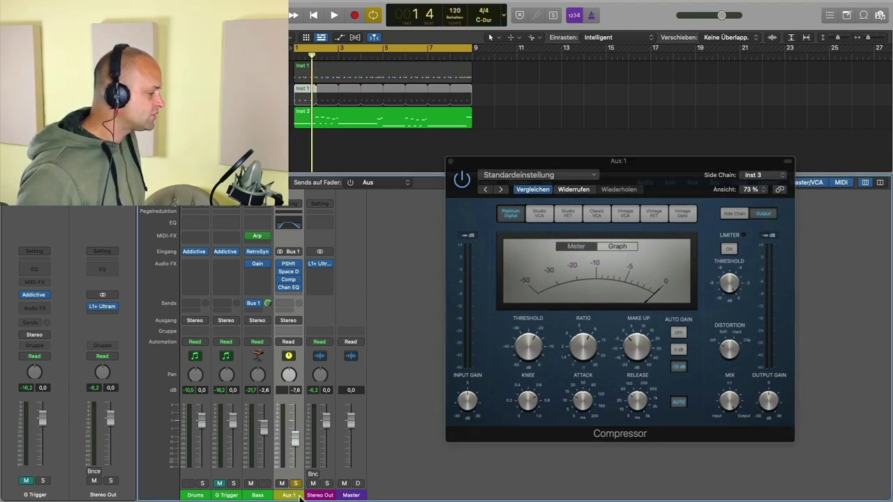
click(265, 484)
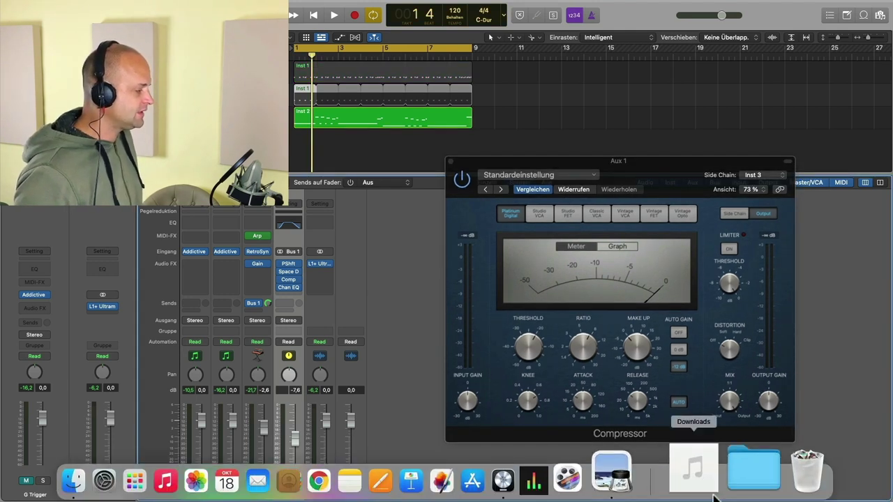
key(space)
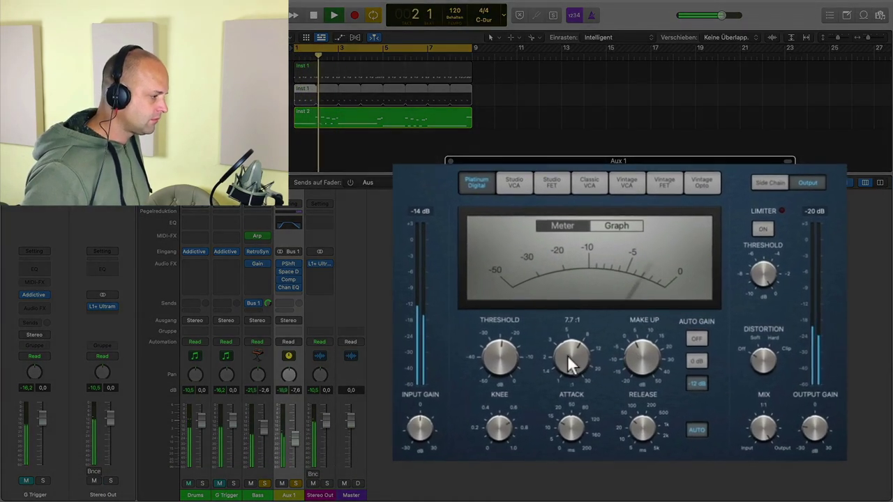
drag(487, 370, 480, 401)
drag(558, 441, 578, 488)
drag(646, 446, 643, 462)
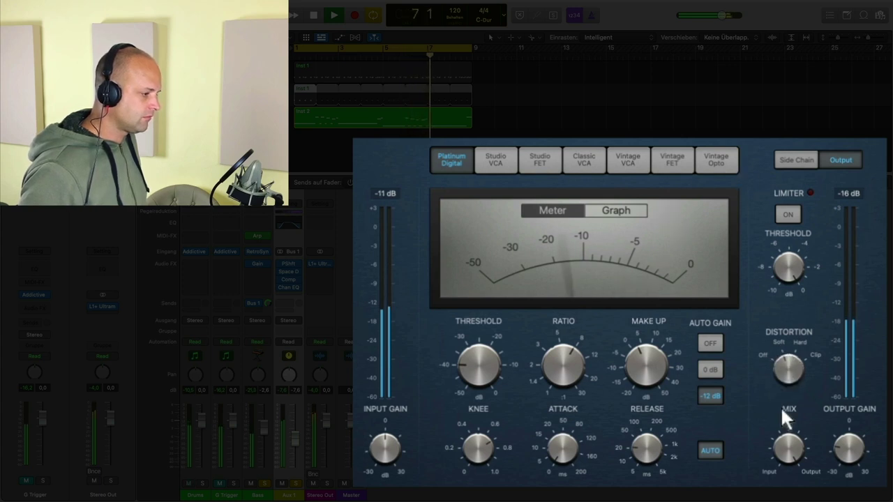
Adjust the Compressor's output gain and lower the Aux 1 fader to -8.4 dB.
mouse_move(647, 374)
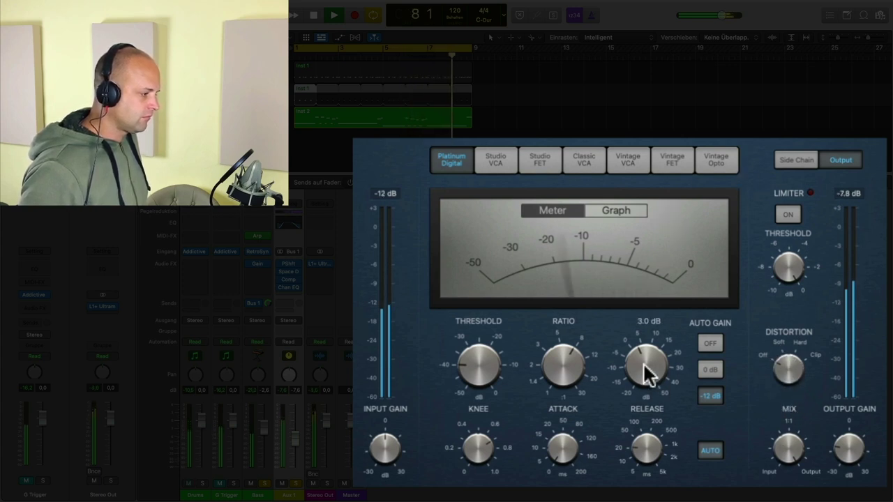
mouse_move(571, 369)
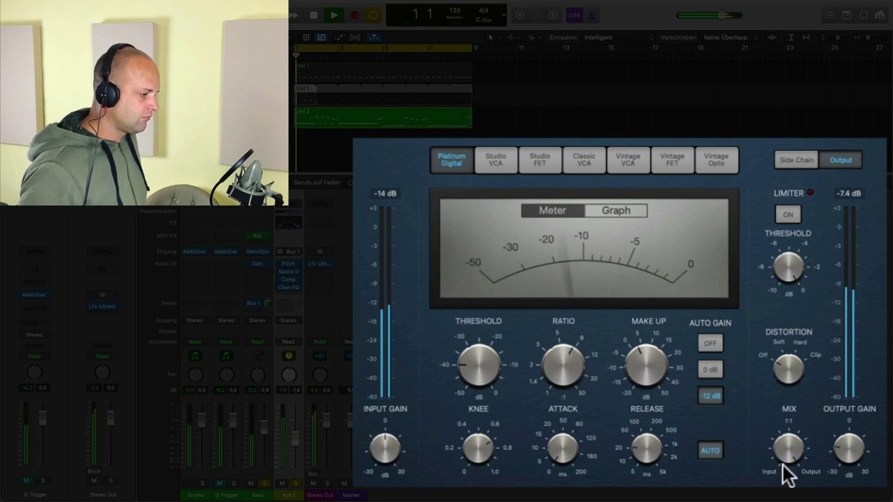
drag(848, 450, 846, 442)
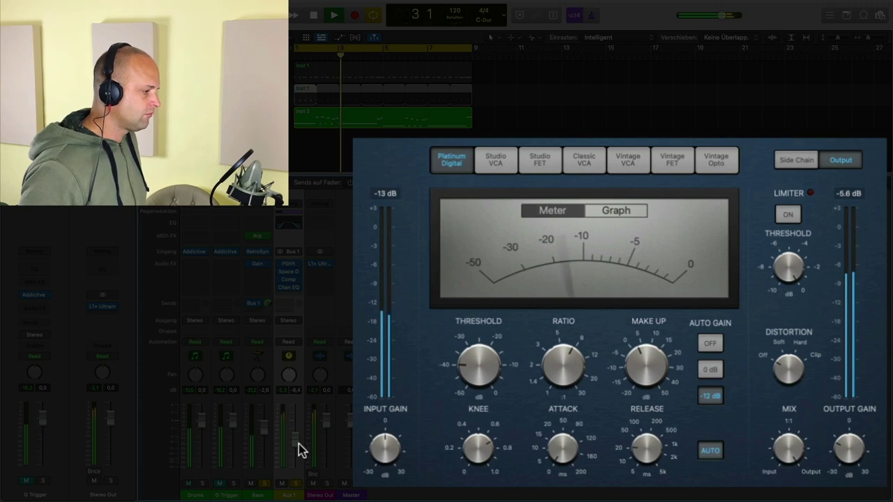
Stop playback, take Aux 1 out of solo, and solo the original Drums track alongside Bass.
key(space)
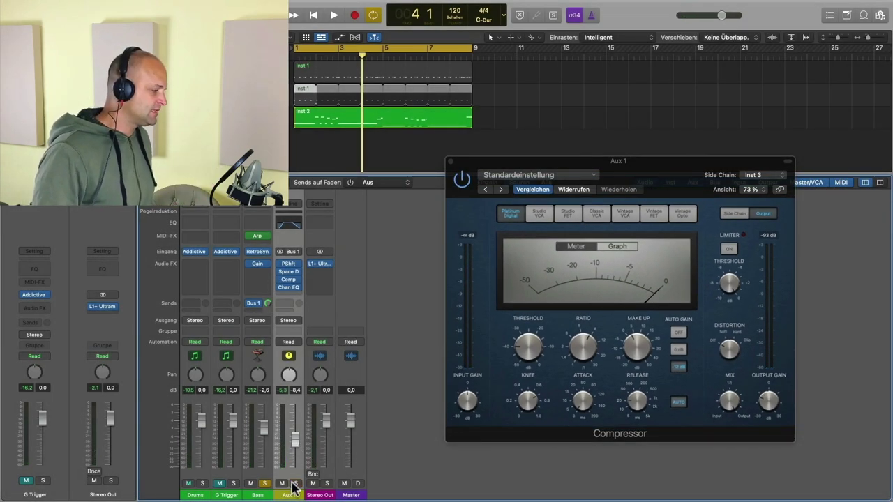
click(203, 484)
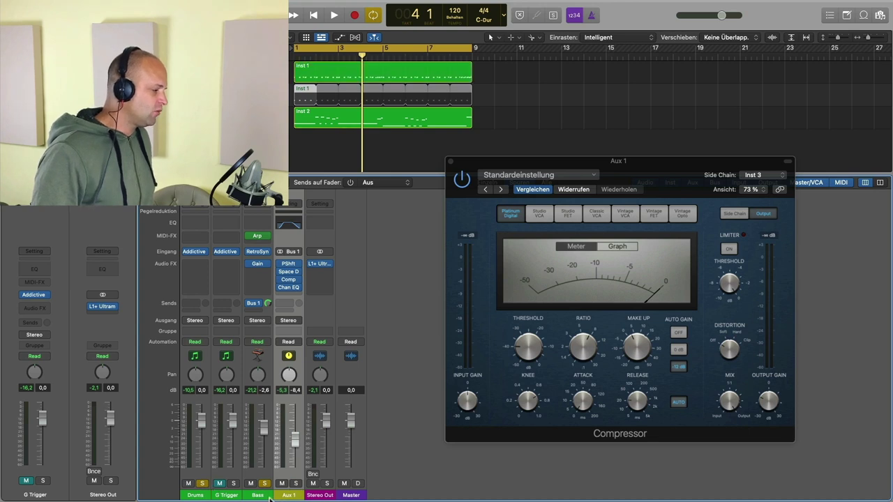
Select the Bass track, play the loop with Drums, and switch the Bass track's Bus 1 send on during playback.
click(263, 495)
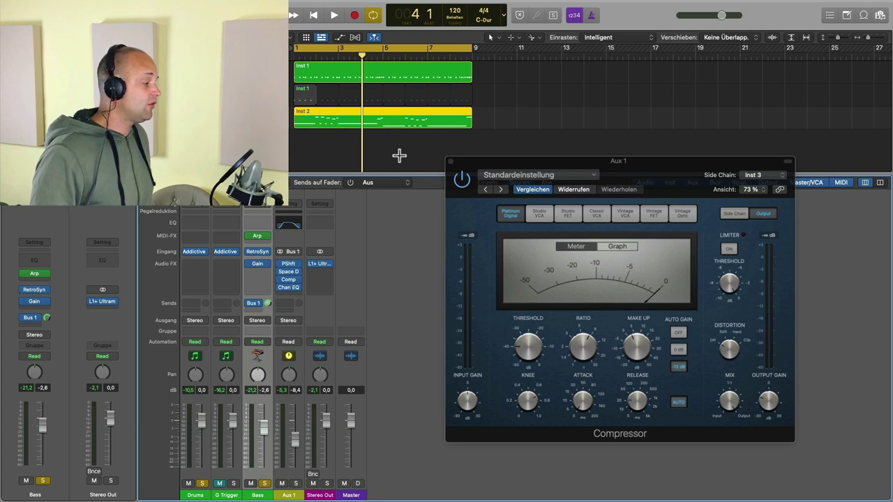
key(space)
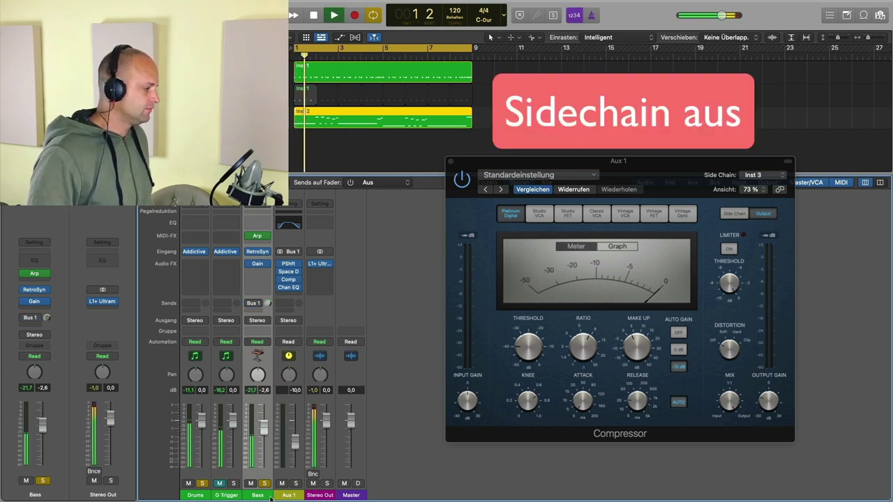
click(250, 305)
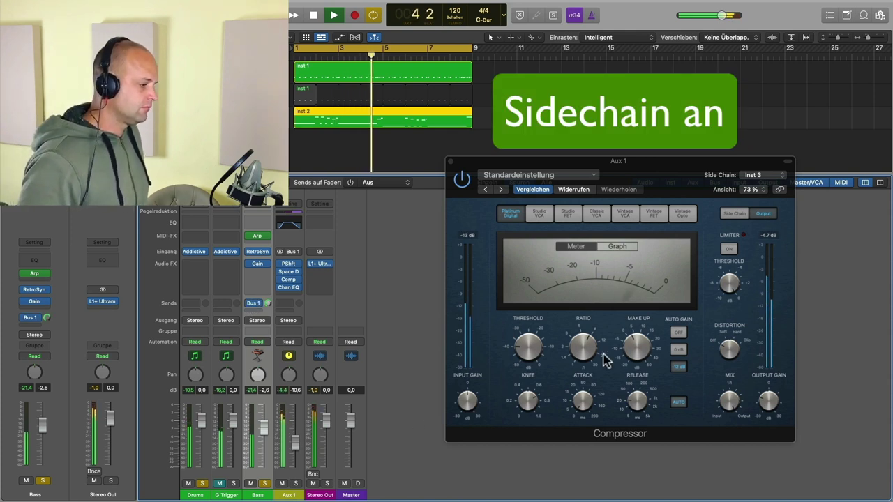
During playback, set the Aux 1 Compressor's ratio to 7.4:1 and lower the Aux 1 fader to -11.8 dB.
click(578, 350)
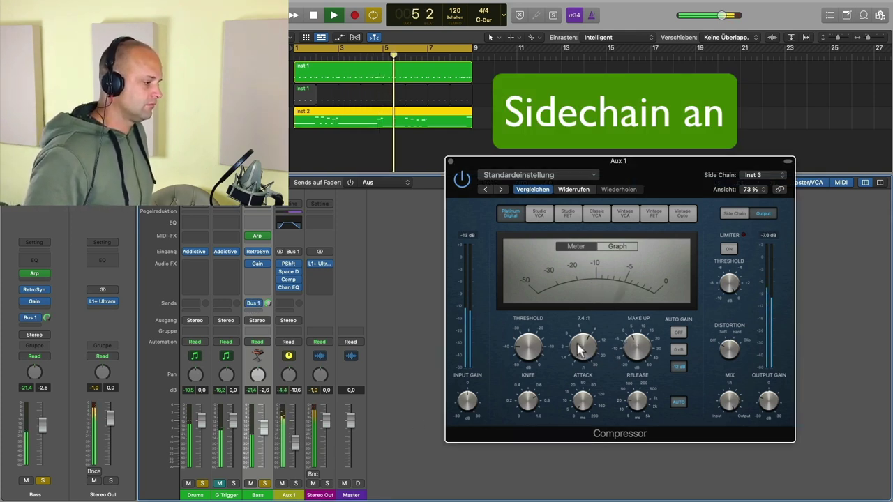
drag(295, 443, 295, 446)
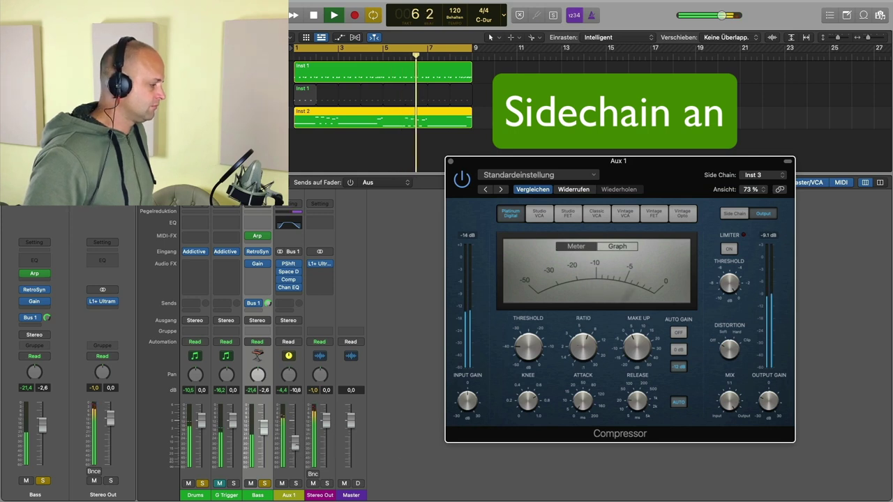
click(295, 446)
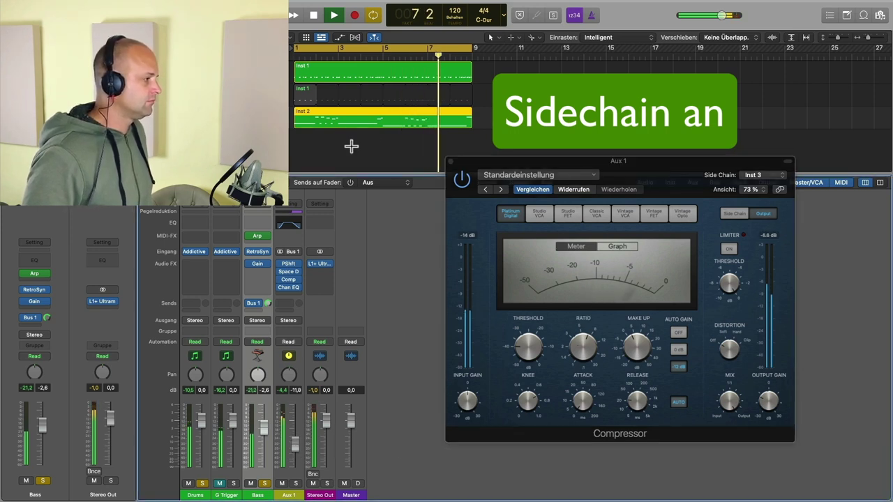
Turn off cycle mode for the bars 1 to 9 range while playback continues.
click(391, 49)
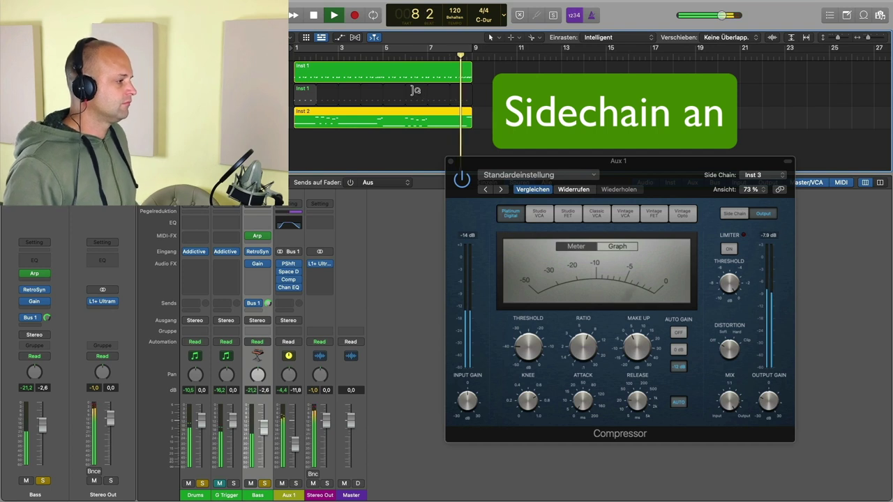